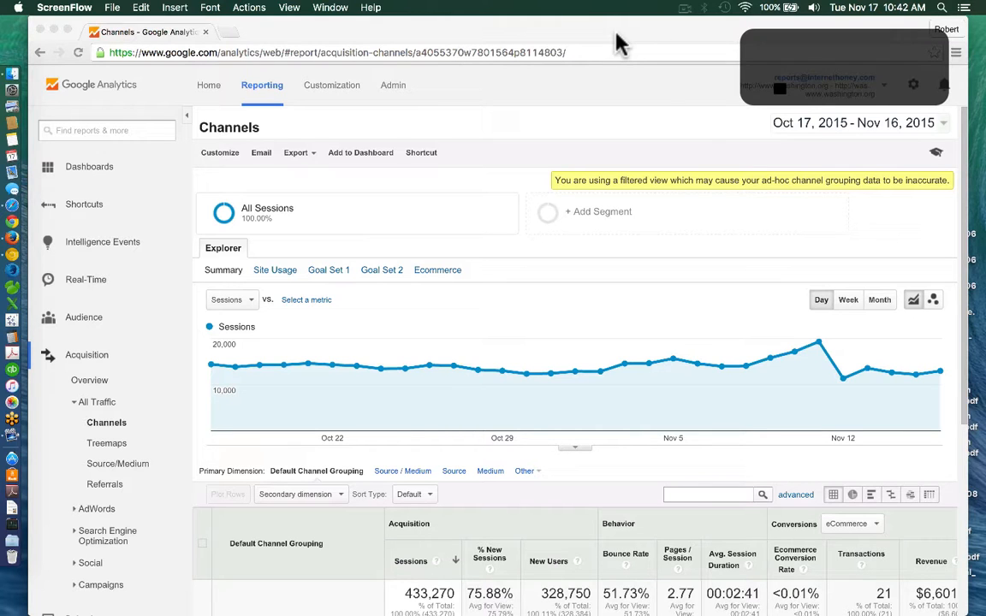
# Step: Set the report's custom date range to 1/1/15 through 10/31/15
pyautogui.click(807, 124)
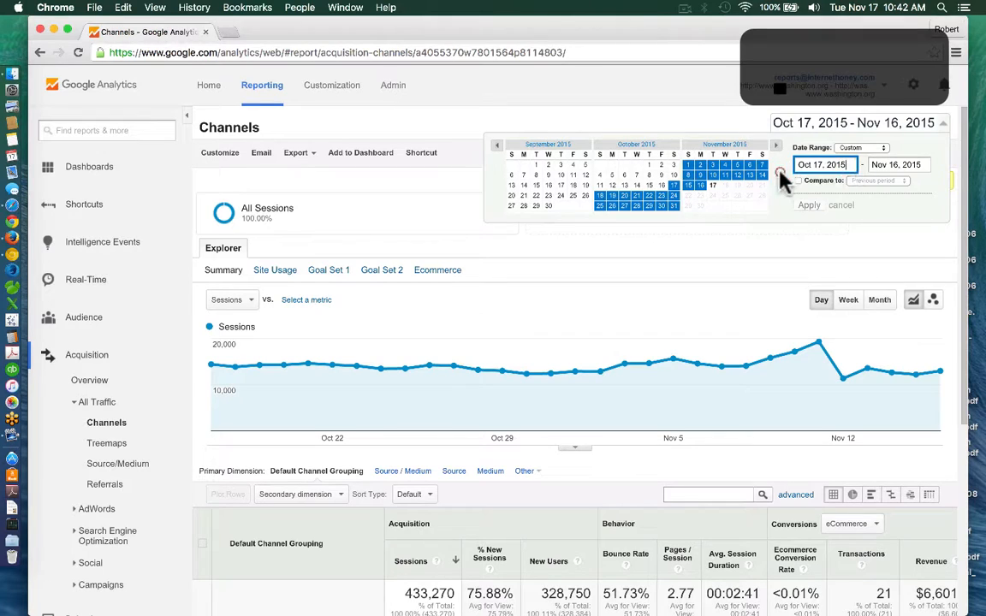
pyautogui.moveTo(849, 166); pyautogui.dragTo(794, 170)
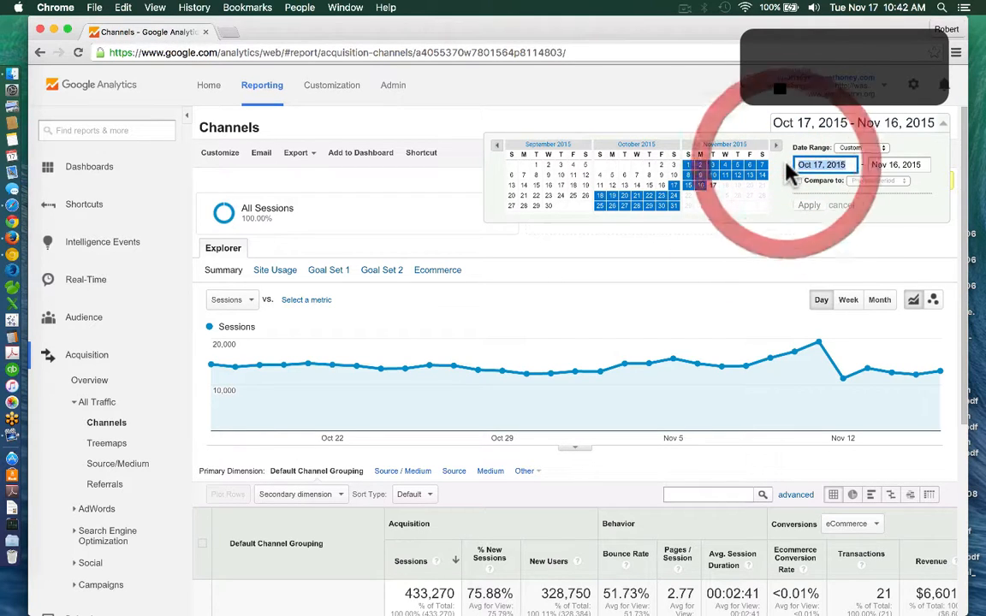
pyautogui.write('1/1/15')
pyautogui.press('Tab')
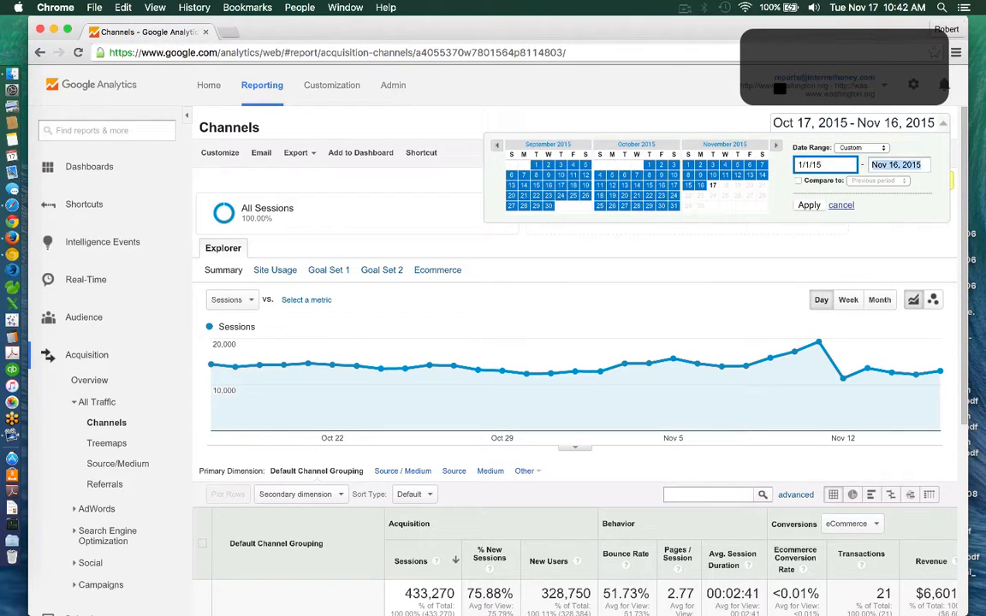
pyautogui.write('10/31/')
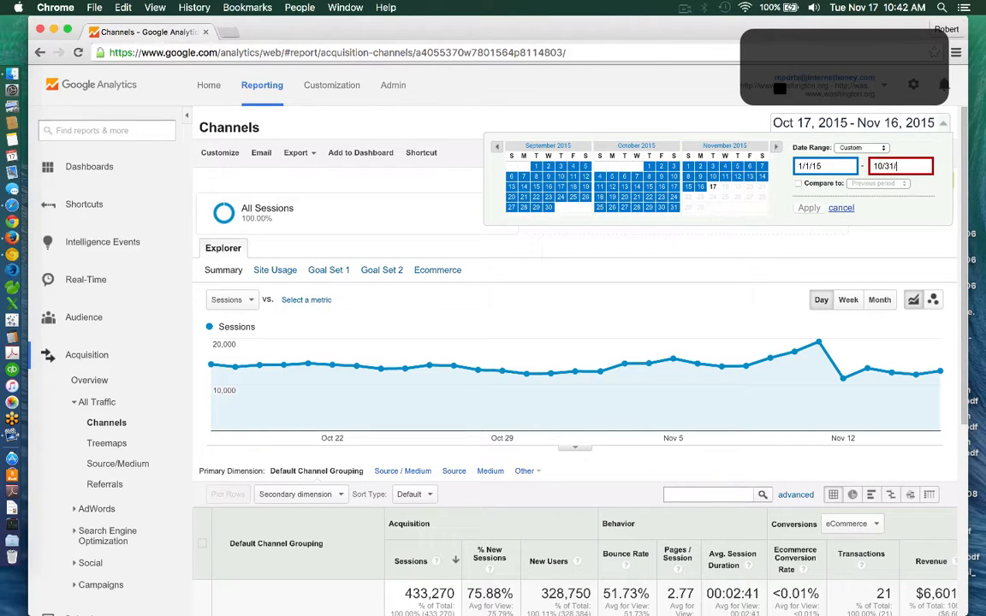
pyautogui.write('15')
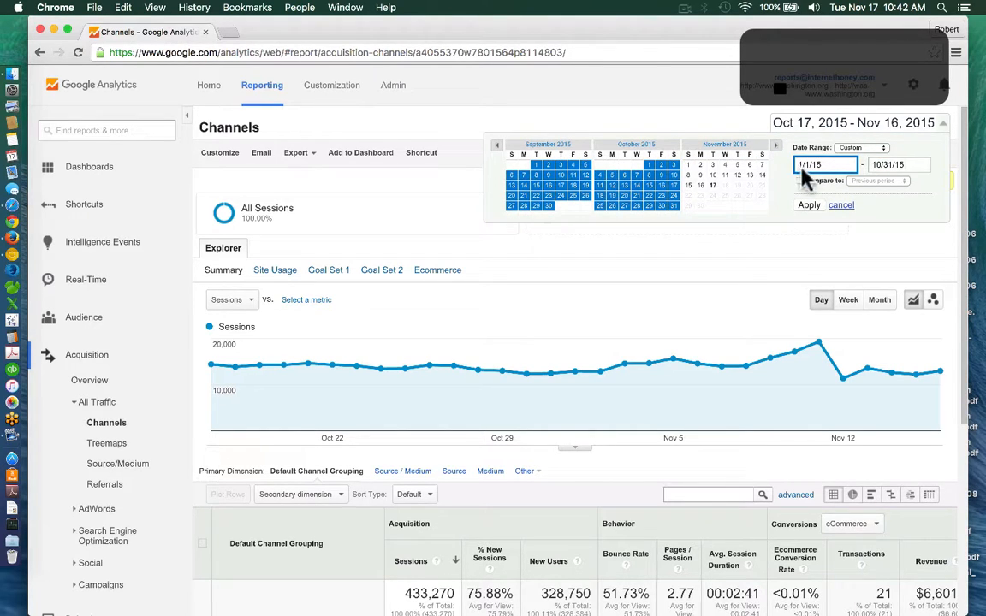
# Step: Compare the date range to the previous year and apply it to the report
pyautogui.click(827, 183)
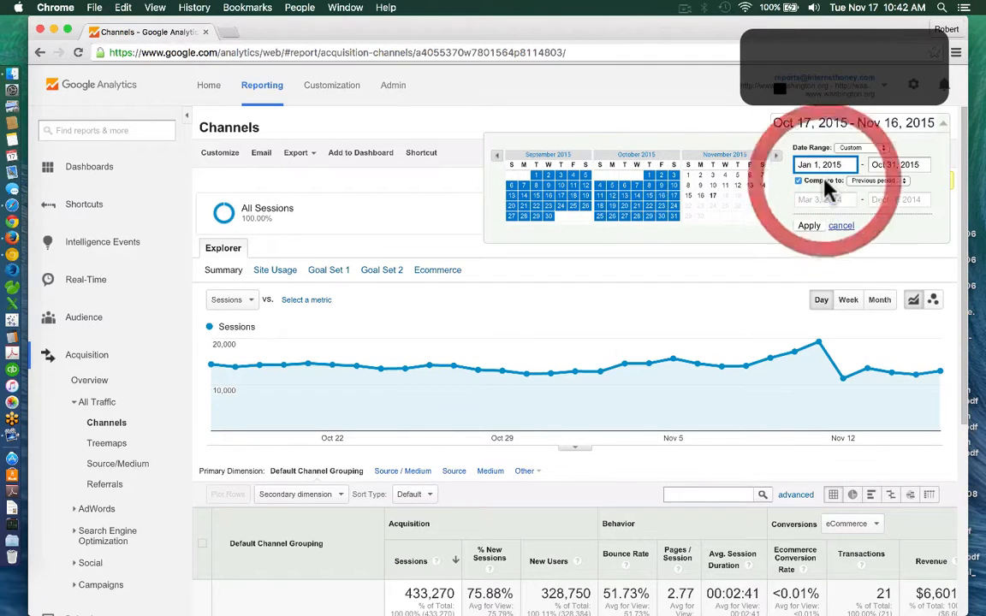
pyautogui.click(865, 182)
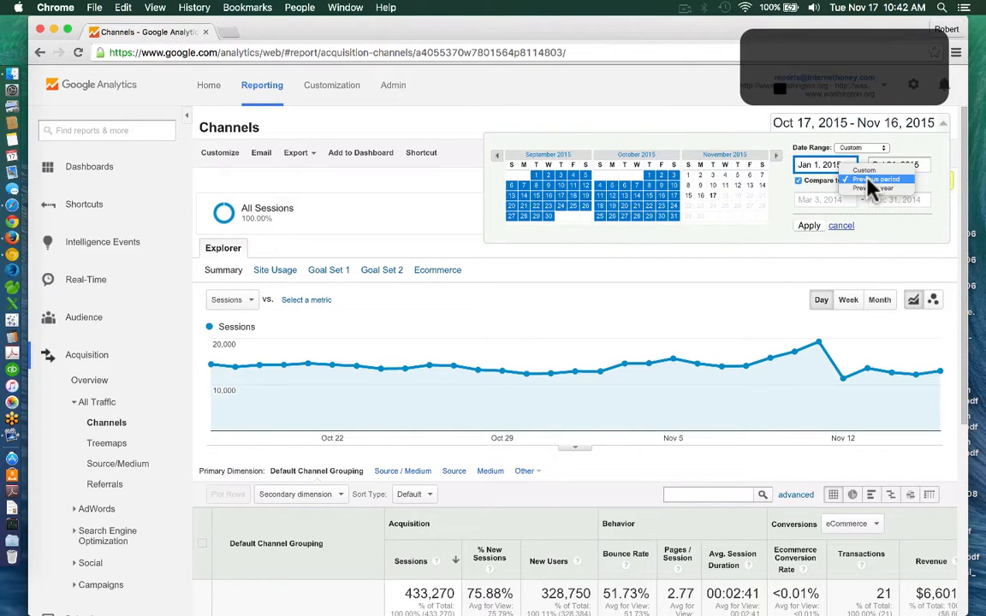
pyautogui.click(868, 189)
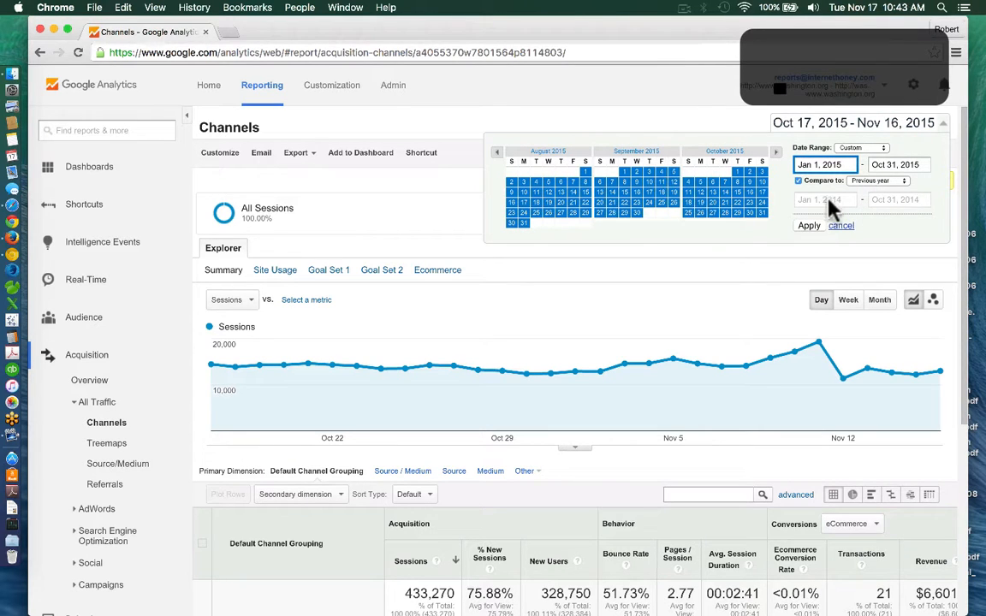
pyautogui.click(809, 226)
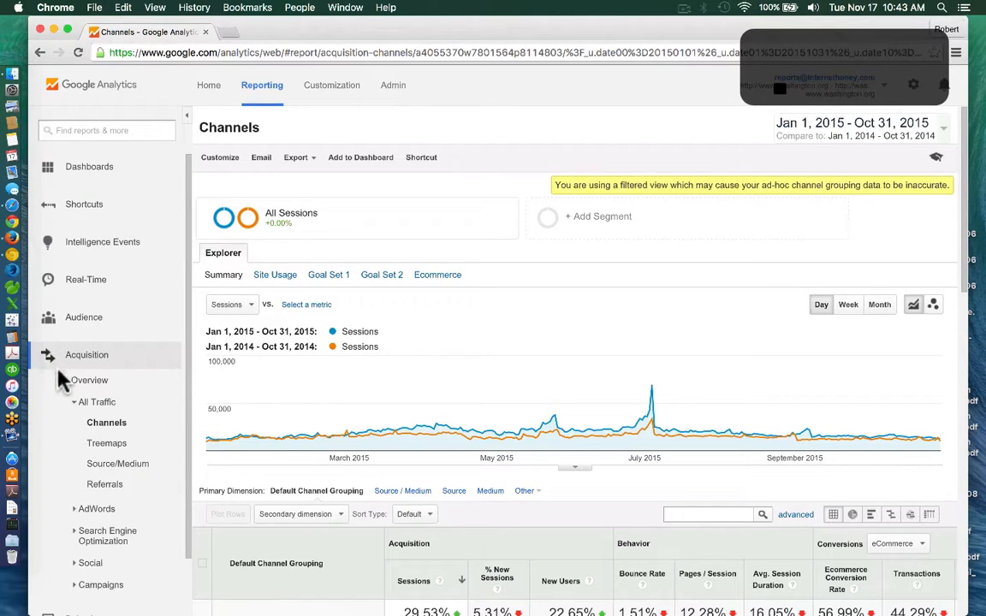
# Step: Open the Referrals report under All Traffic and examine the top sources and the overall change in sessions
pyautogui.click(96, 484)
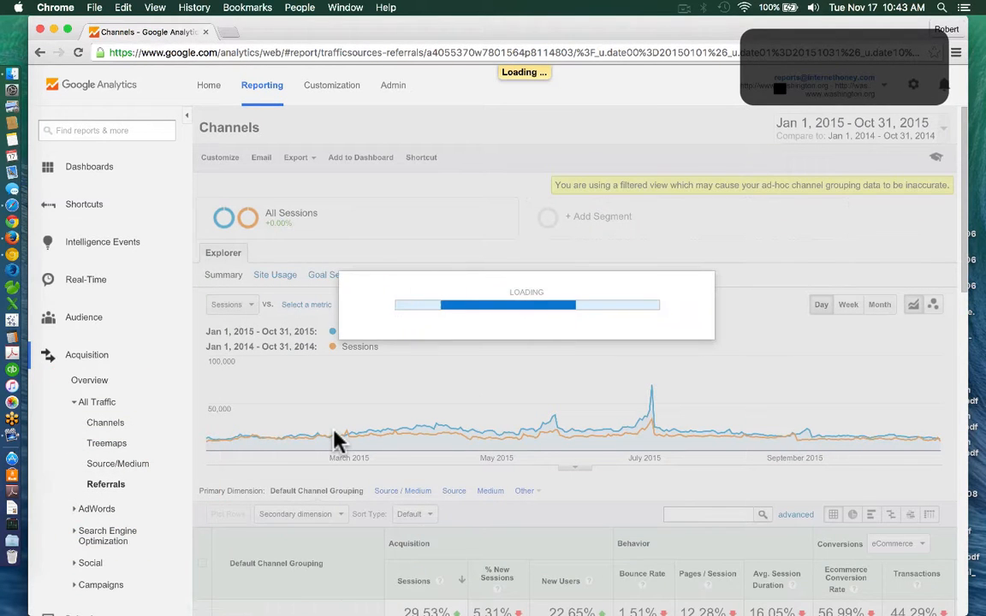
pyautogui.scroll(-3, 335, 435)
pyautogui.scroll(-3, 335, 433)
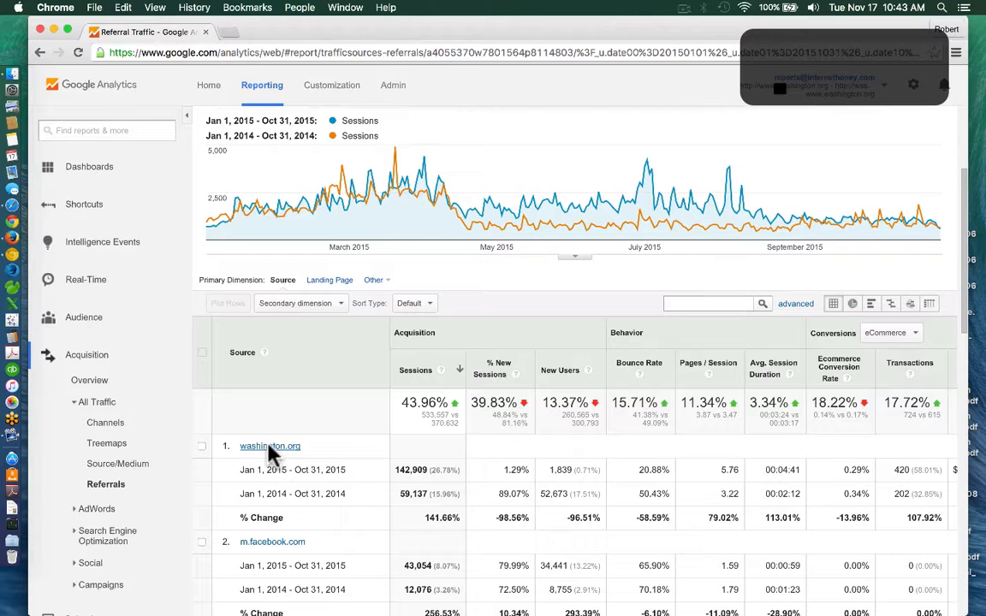
pyautogui.scroll(-5, 269, 447)
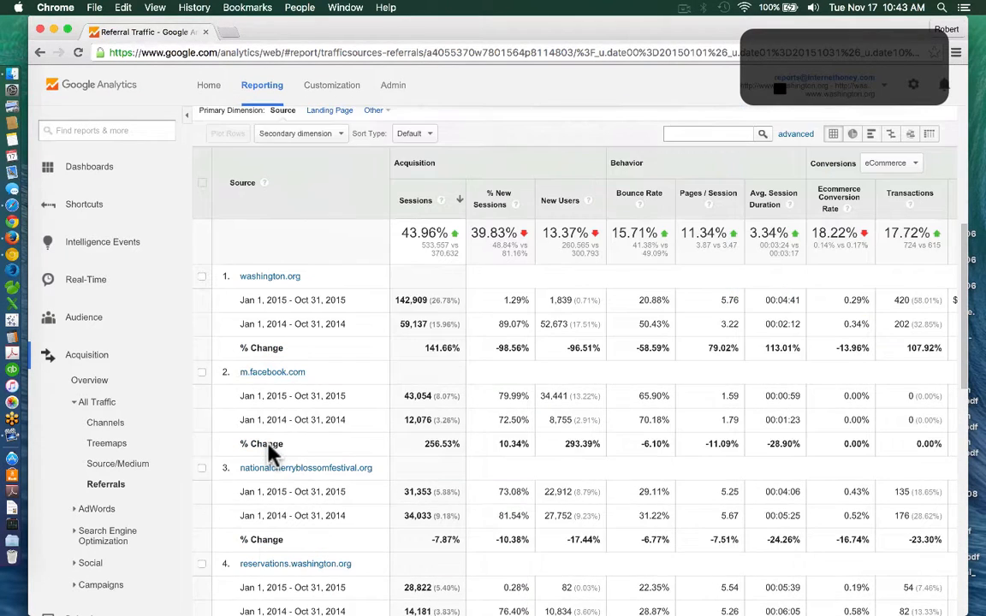
pyautogui.scroll(-5, 269, 453)
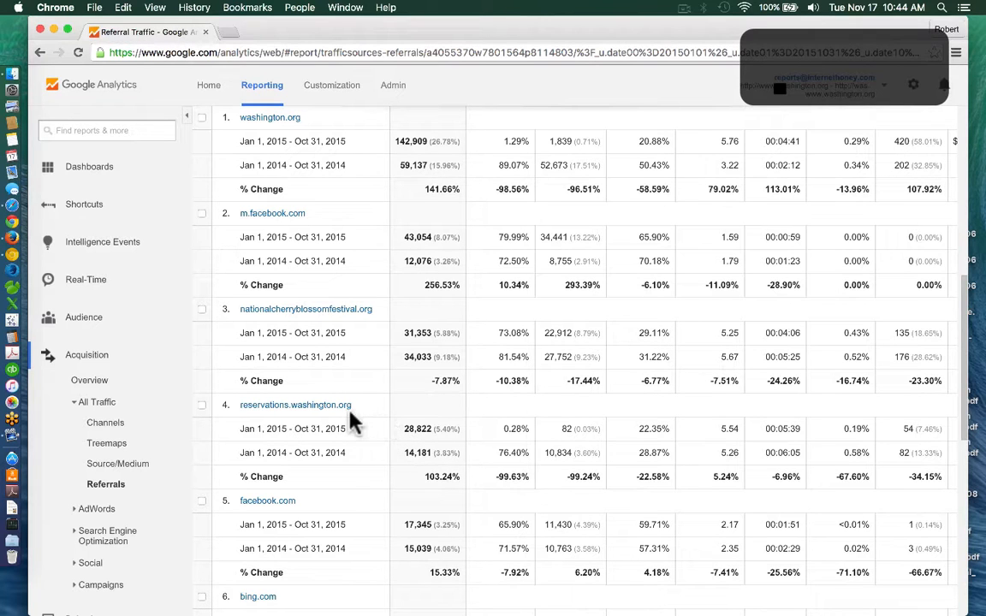
pyautogui.scroll(8, 402, 429)
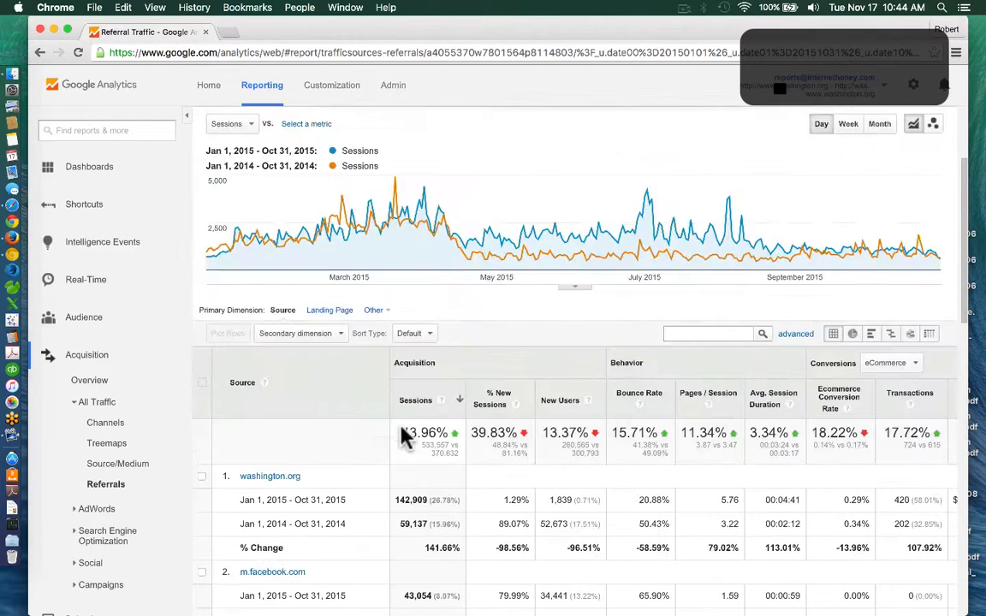
pyautogui.doubleClick(404, 438)
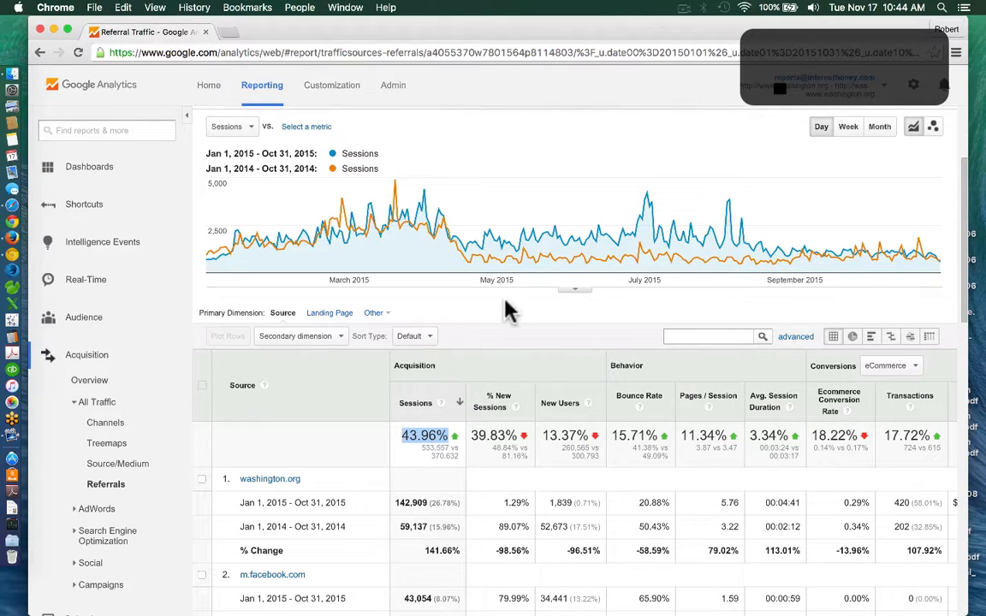
pyautogui.scroll(4, 504, 323)
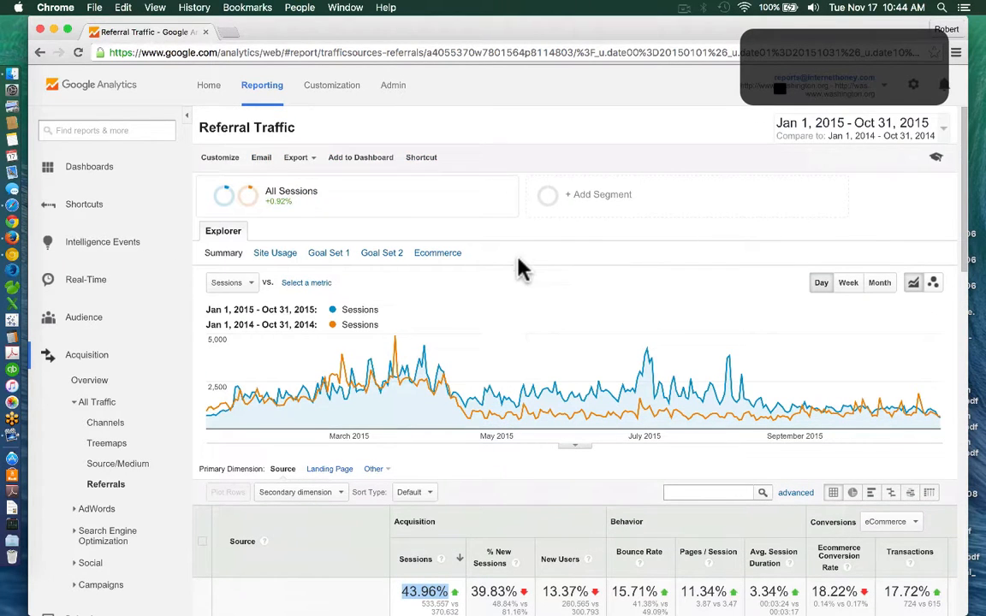
# Step: Start a new segment named "Net Traffic" and open the dimension choices for its first advanced condition
pyautogui.click(548, 202)
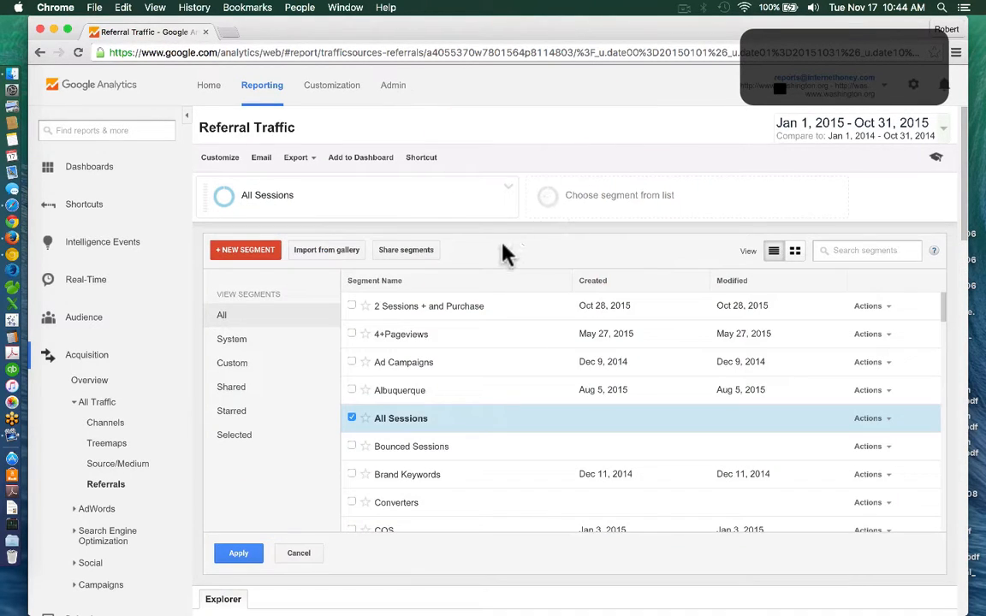
pyautogui.click(244, 251)
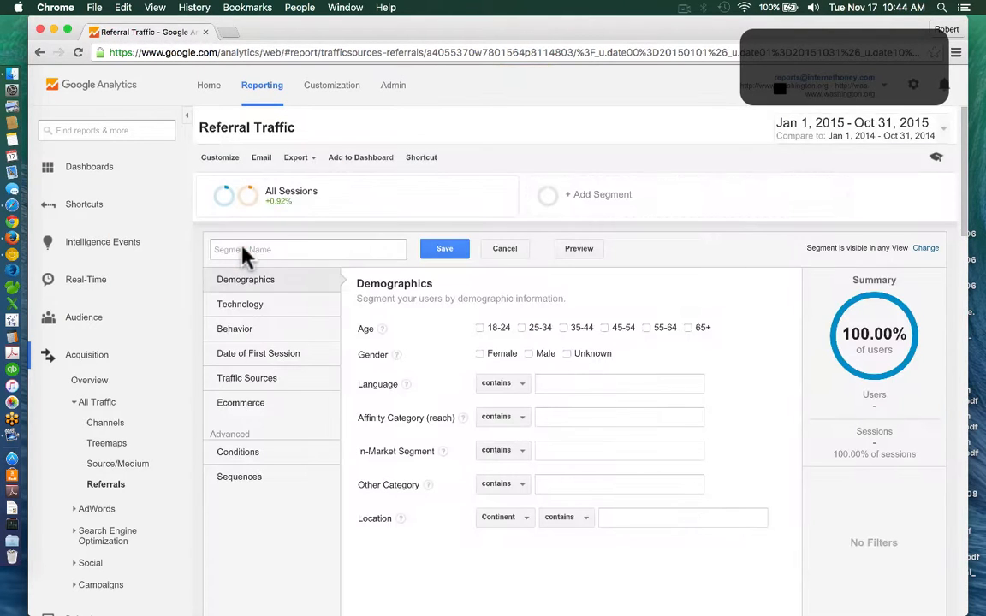
pyautogui.click(244, 250)
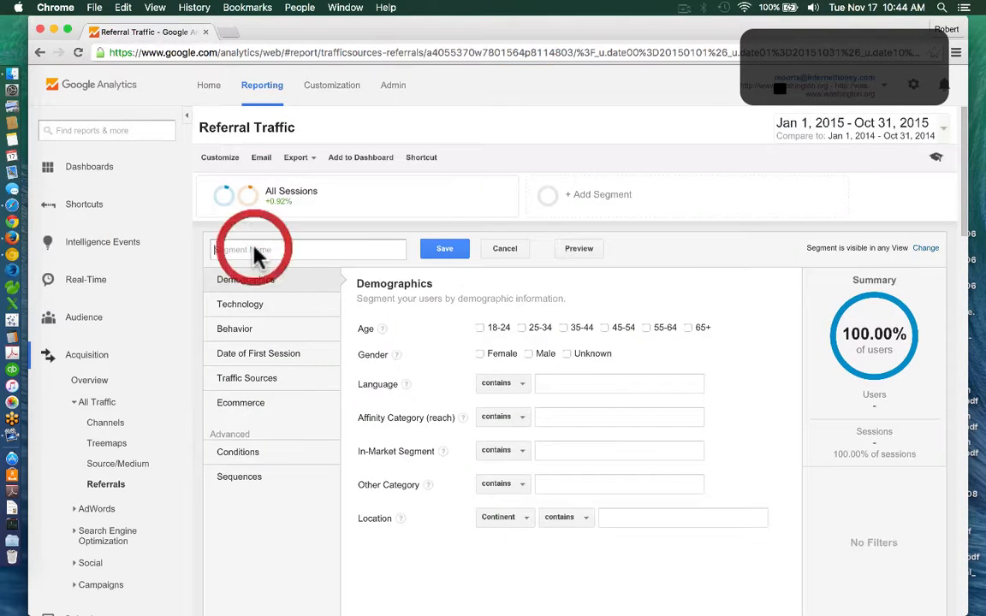
pyautogui.write('Net Traffic')
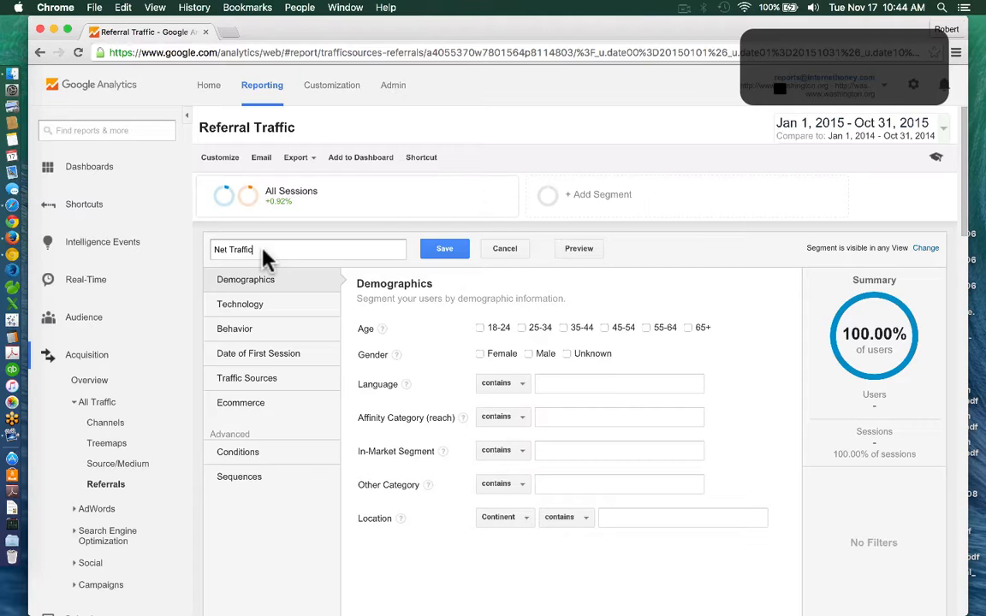
pyautogui.moveTo(180, 248); pyautogui.dragTo(286, 259)
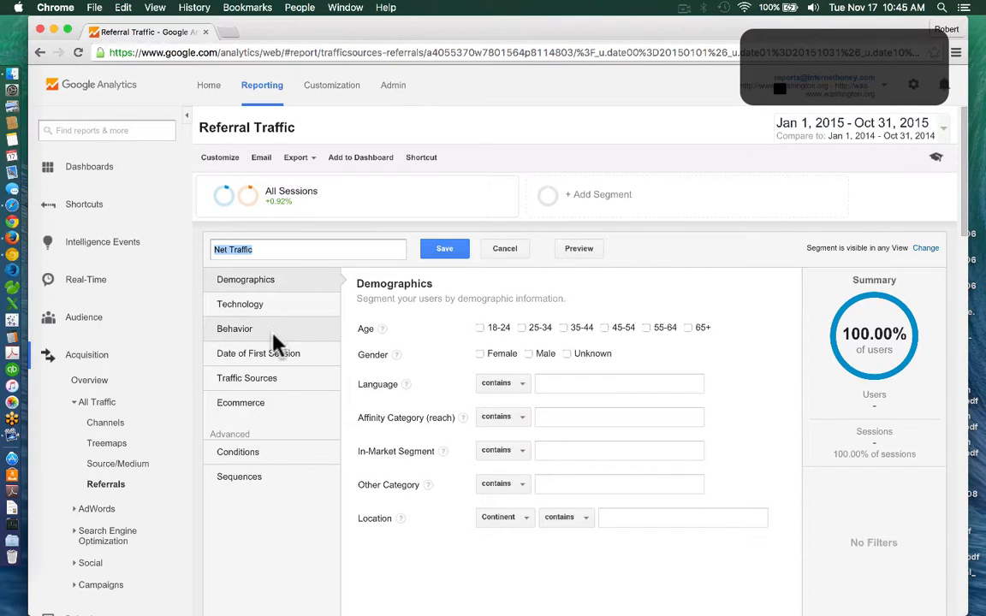
pyautogui.click(272, 460)
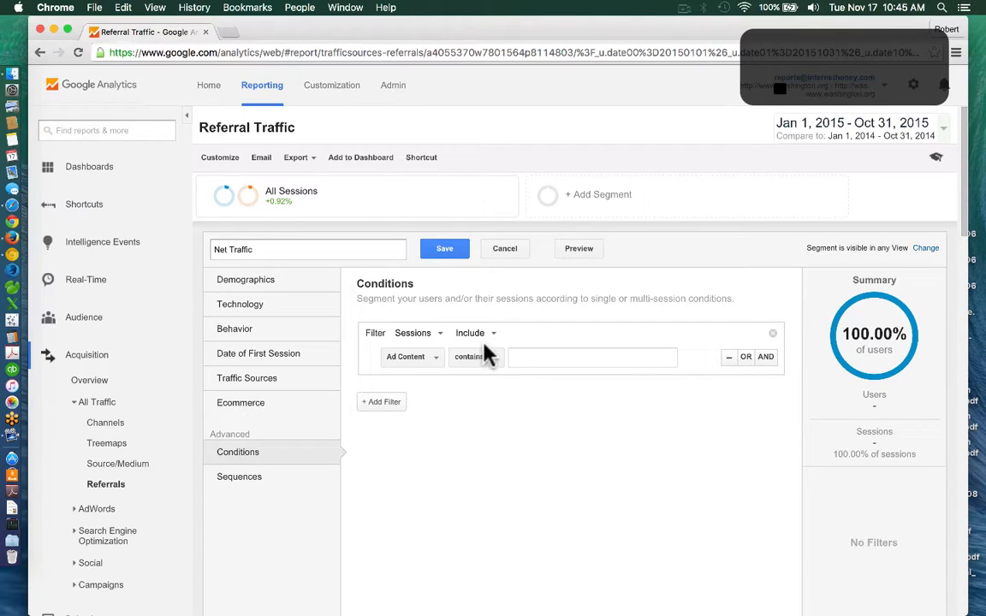
pyautogui.click(427, 357)
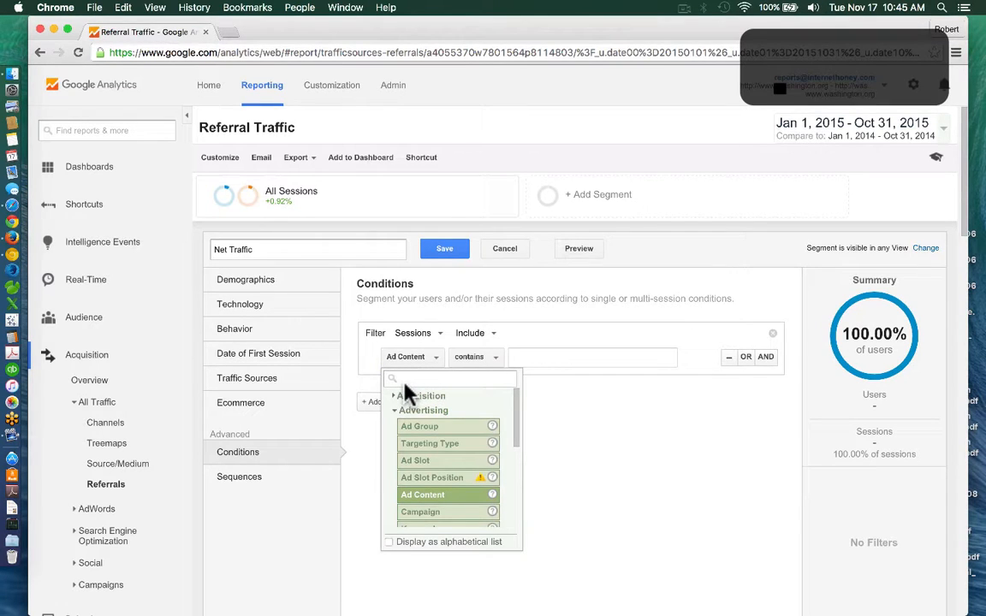
pyautogui.write('refe')
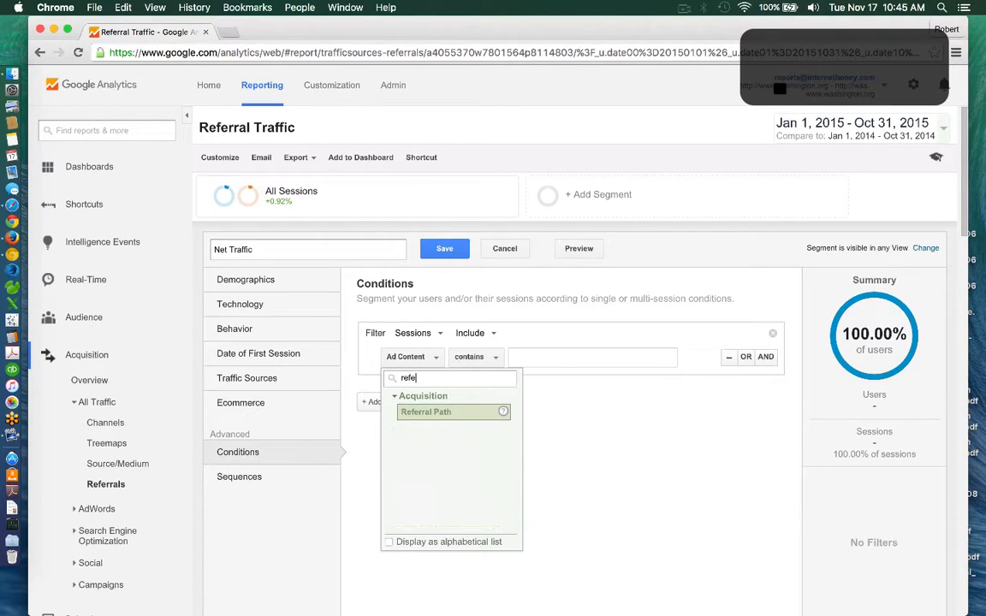
pyautogui.press('BackSpace')
pyautogui.press('BackSpace')
pyautogui.press('BackSpace')
pyautogui.press('BackSpace')
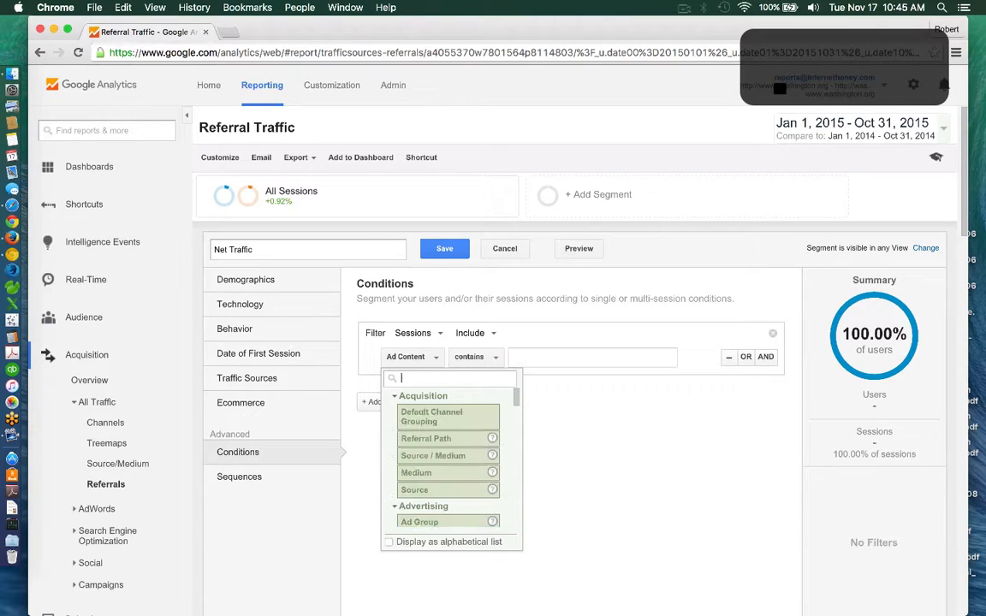
# Step: Define the segment's session condition as Source contains "washington.org"
pyautogui.write('sou')
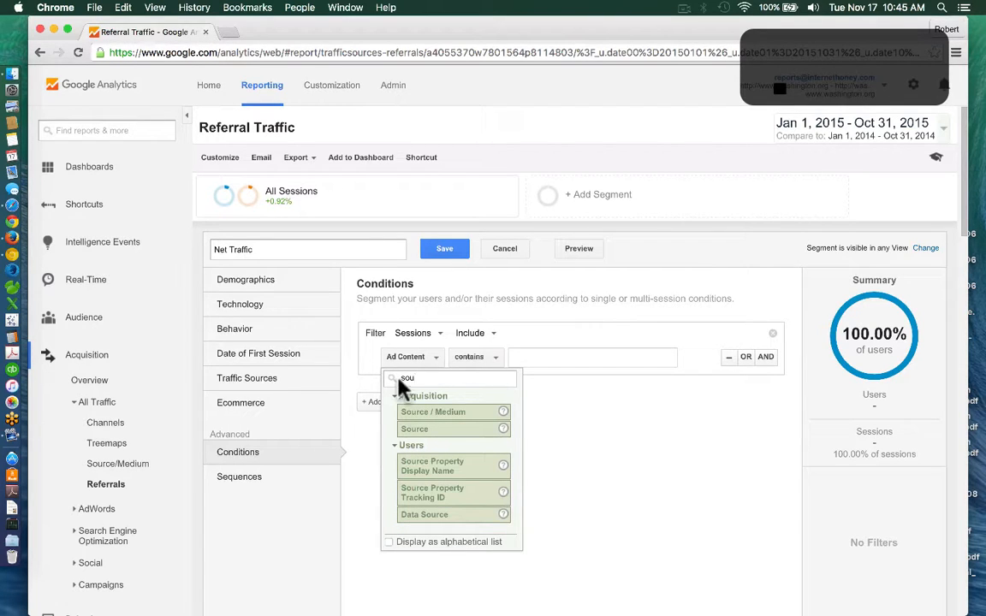
pyautogui.click(424, 428)
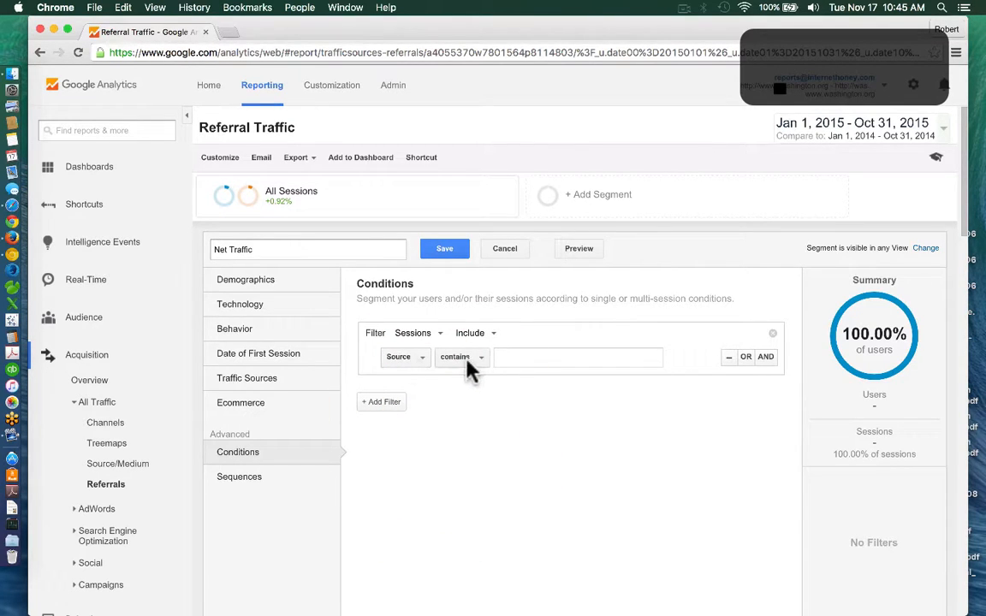
pyautogui.click(512, 364)
pyautogui.write('wah')
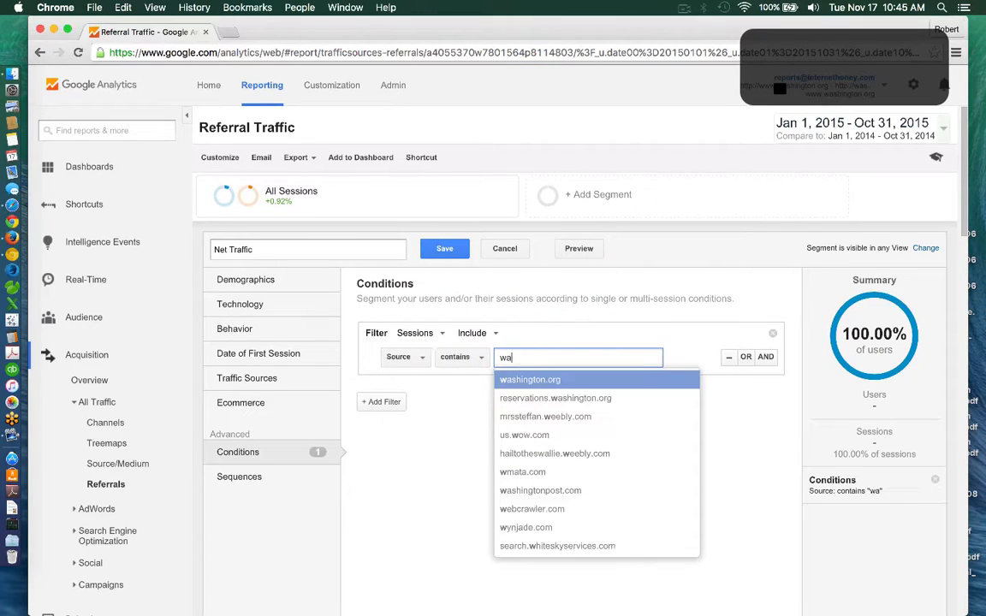
pyautogui.write('in')
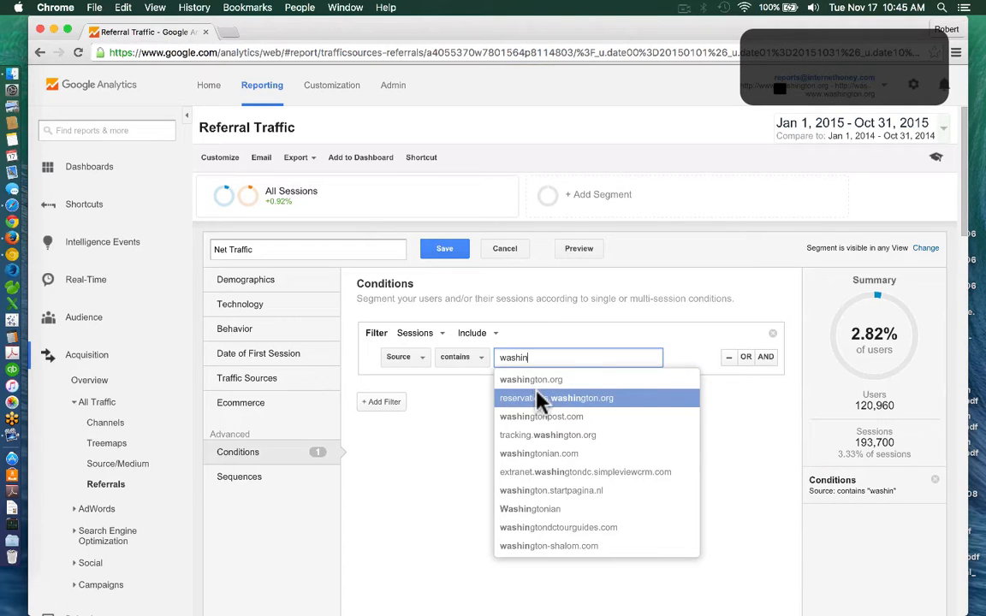
pyautogui.write('ton.')
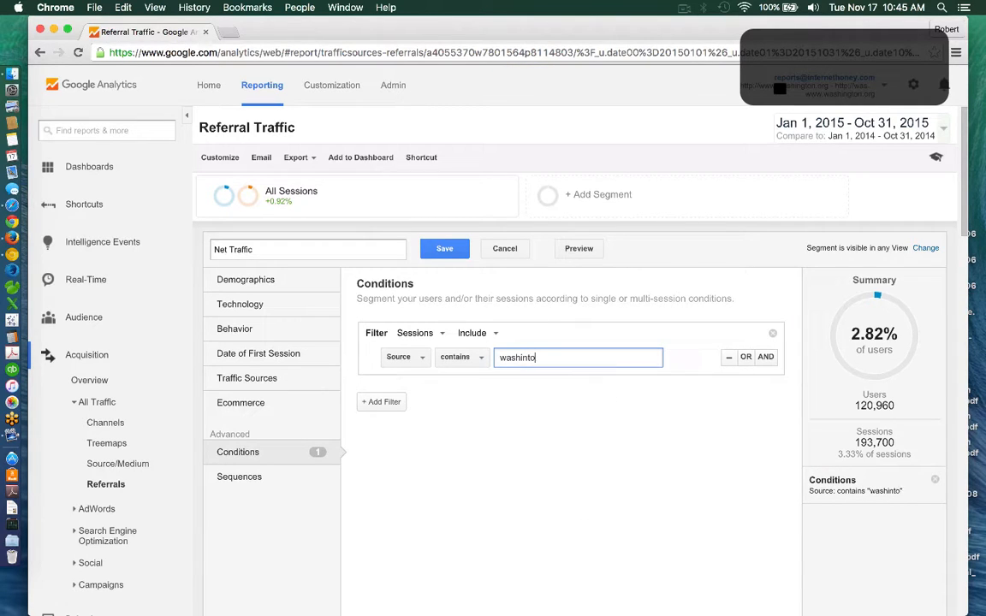
pyautogui.press('BackSpace')
pyautogui.press('BackSpace')
pyautogui.press('BackSpace')
pyautogui.press('BackSpace')
pyautogui.write('gton.or')
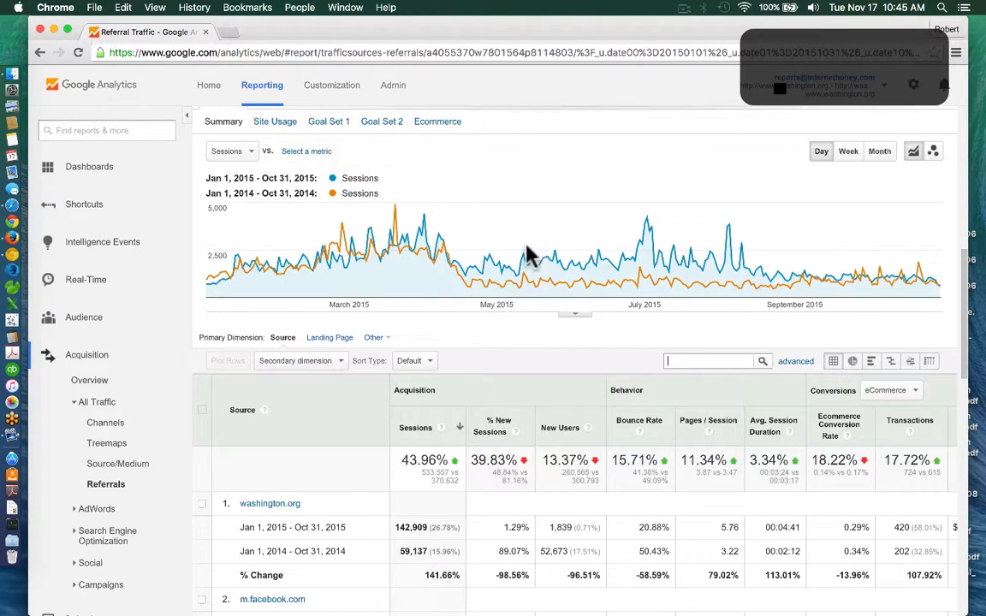
# Step: Switch the washington.org session filter to Exclude
pyautogui.scroll(6, 520, 239)
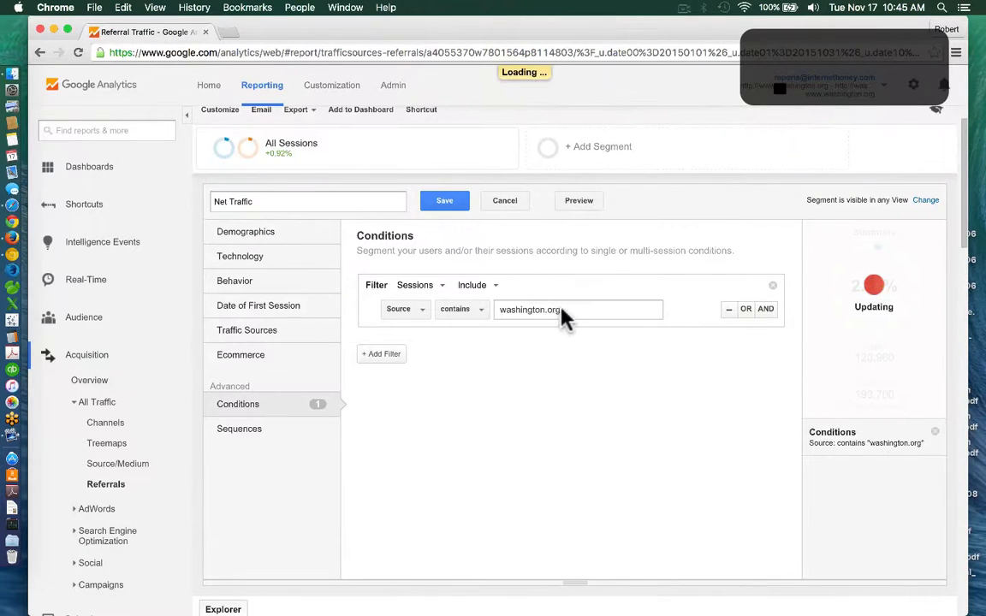
pyautogui.click(566, 313)
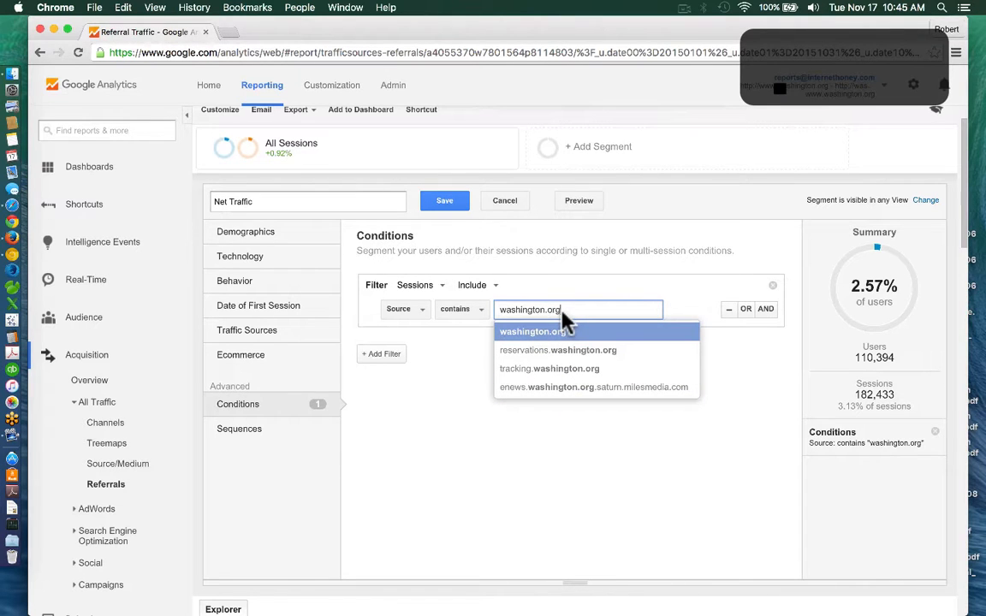
pyautogui.click(485, 293)
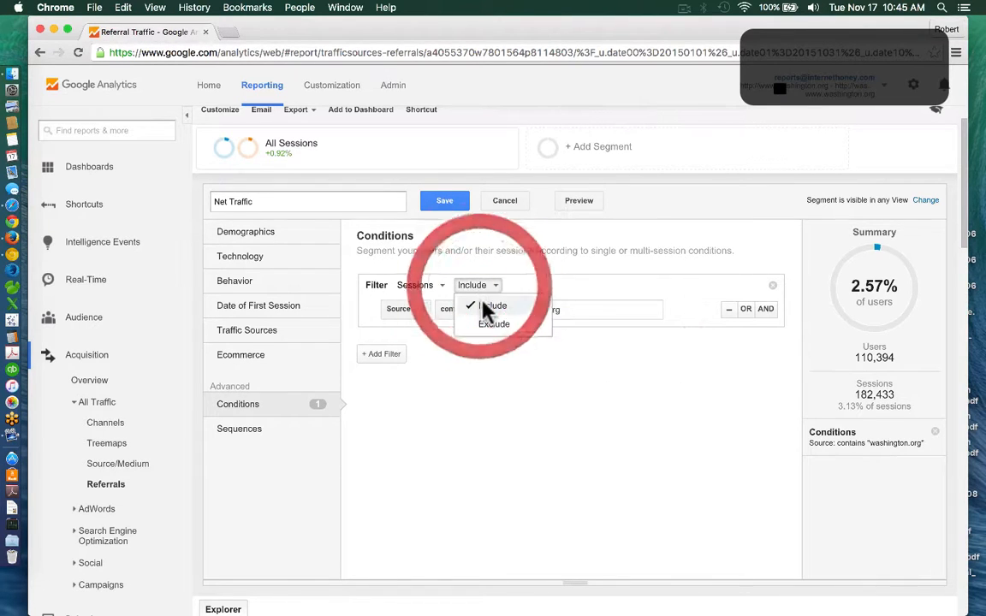
pyautogui.click(485, 323)
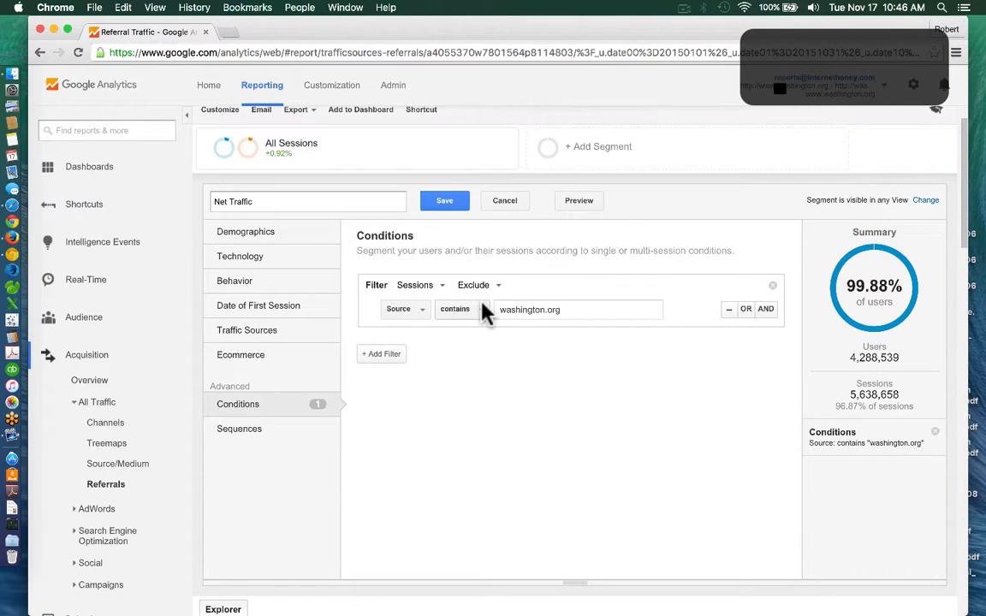
# Step: Add an OR condition to the exclude filter with Source contains "inntopia"
pyautogui.click(743, 311)
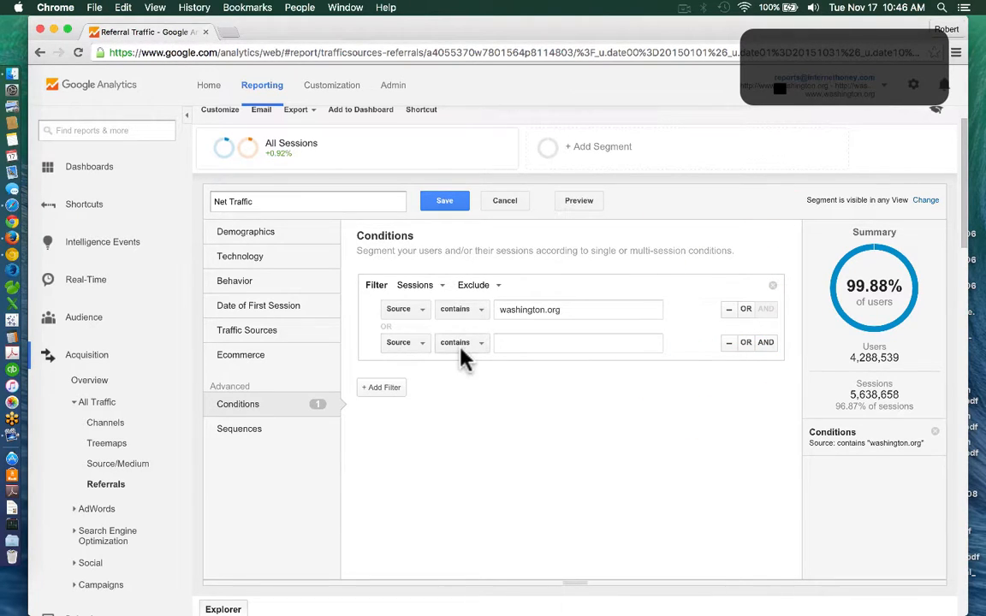
pyautogui.click(520, 349)
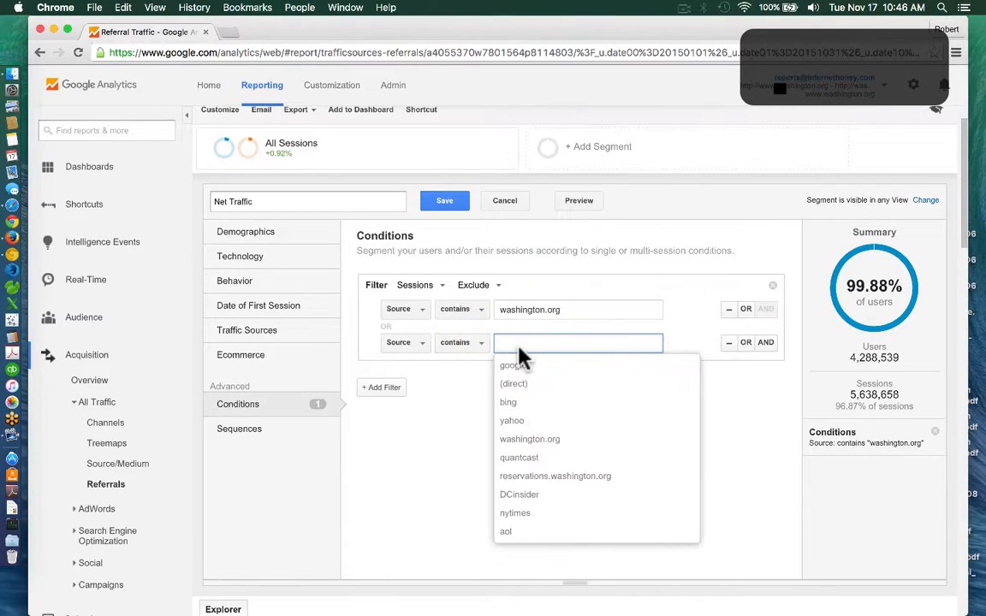
pyautogui.write('inn')
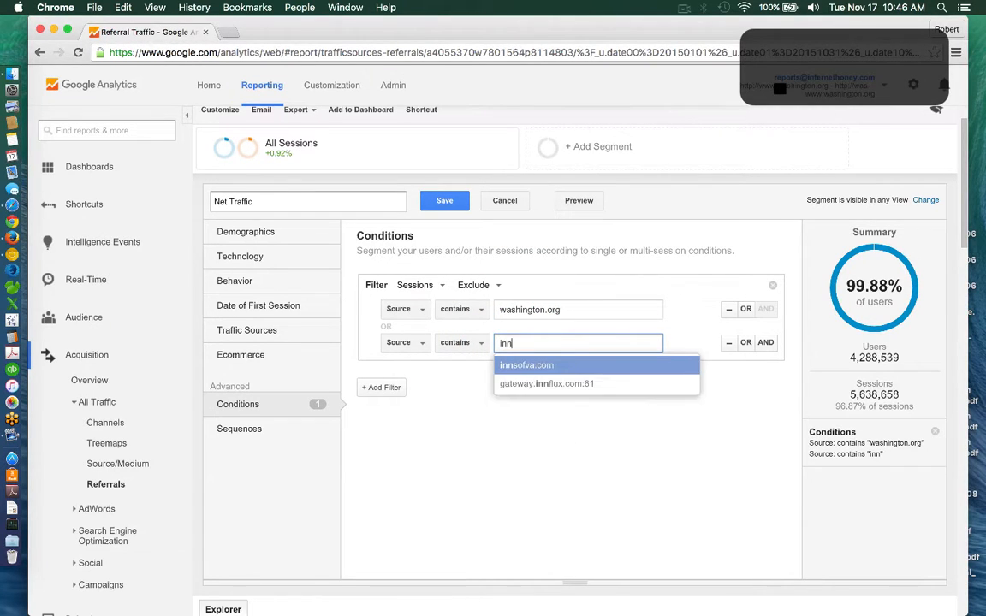
pyautogui.write('topi')
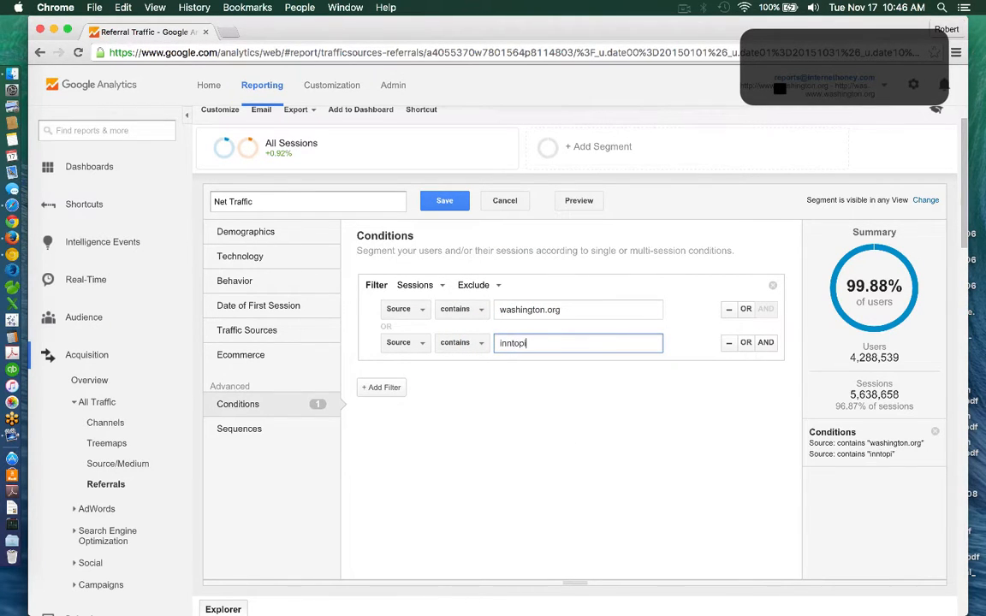
pyautogui.write('a')
# Step: Add another OR condition with Source contains "bookdirect" to the exclude filter and save the Net Traffic segment
pyautogui.click(745, 343)
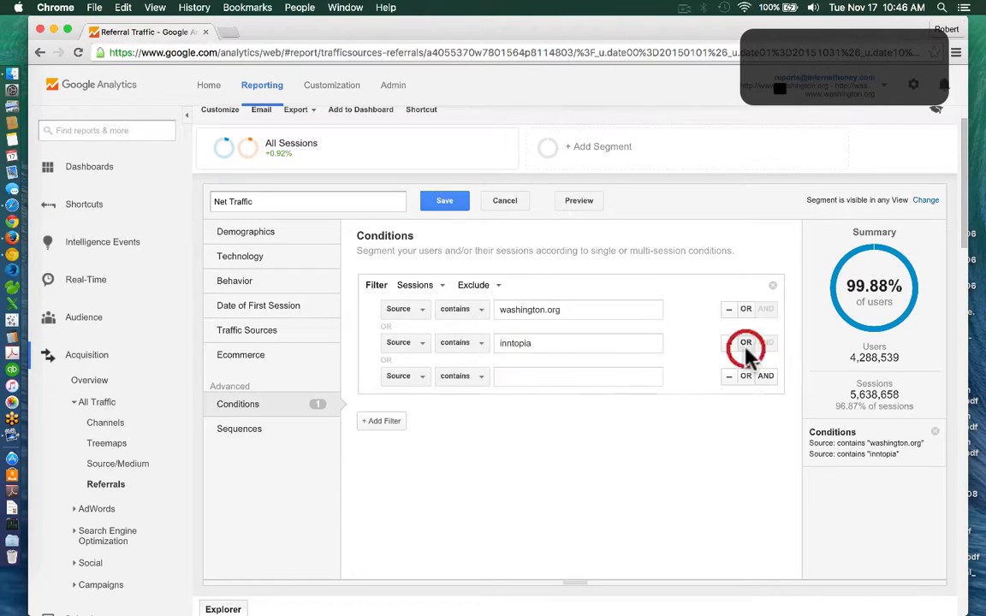
pyautogui.click(524, 377)
pyautogui.write('b')
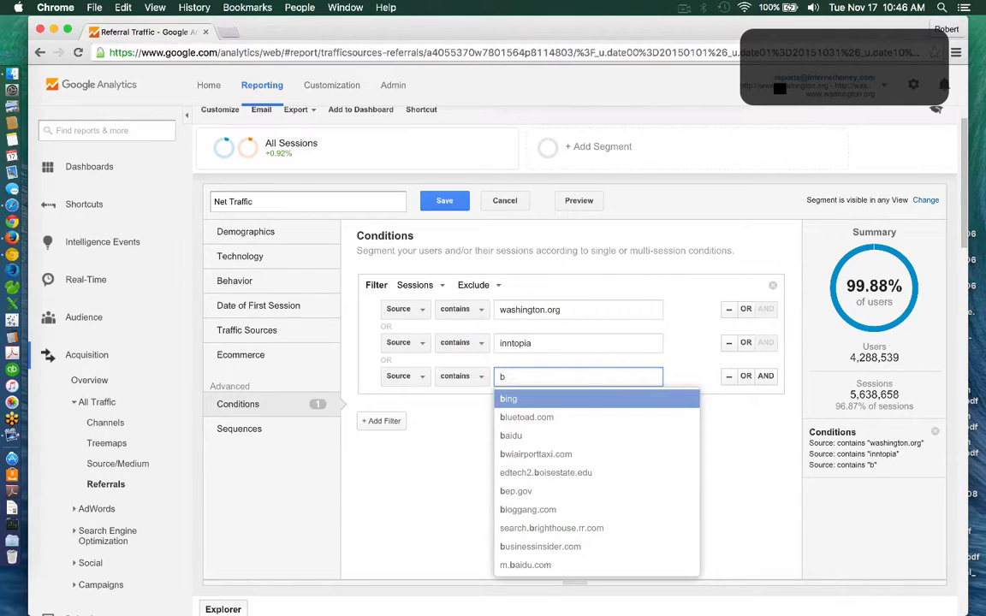
pyautogui.write('ookdirect')
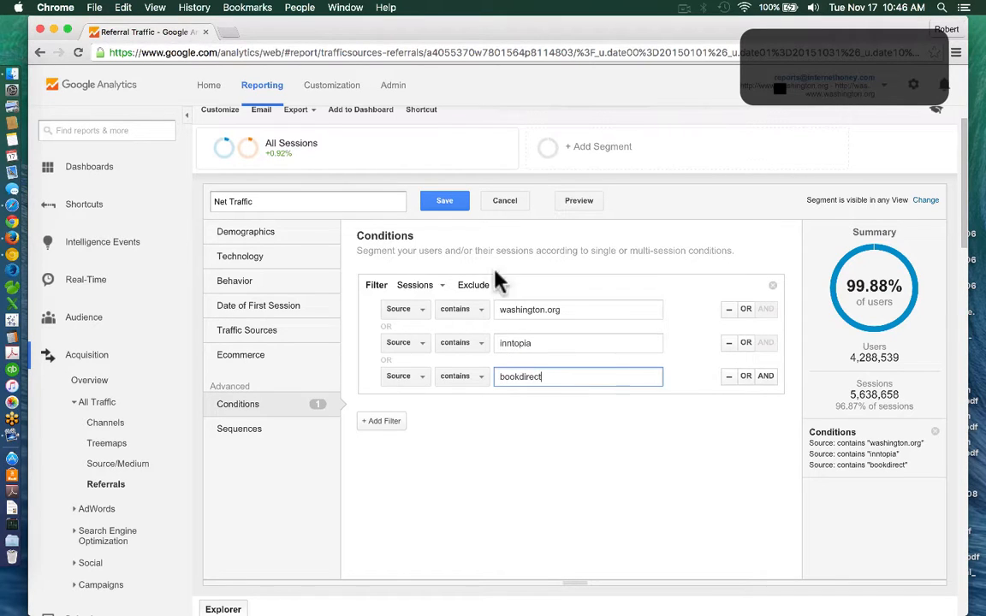
pyautogui.click(446, 203)
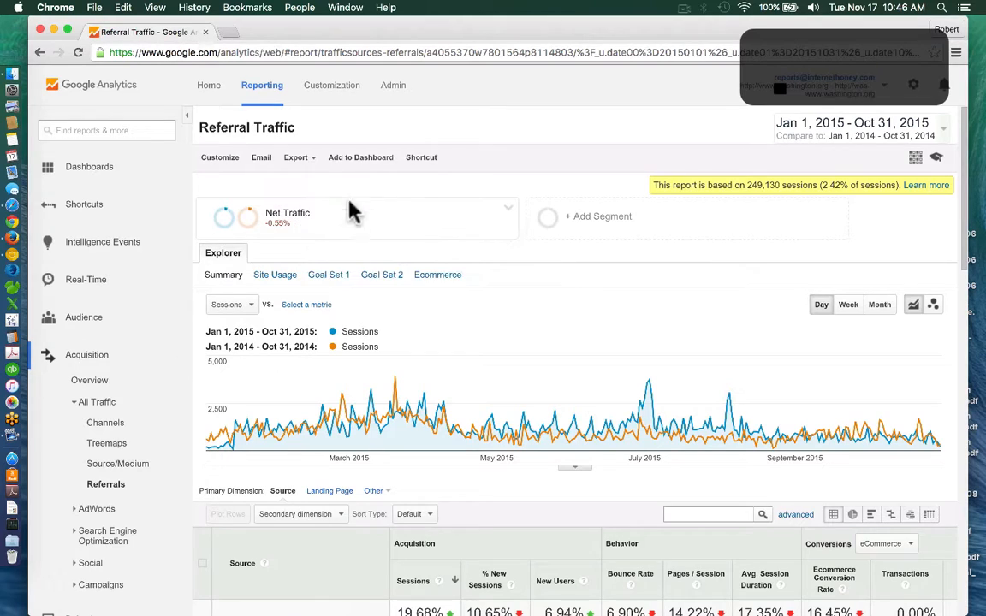
# Step: Open the Channels report under All Traffic and examine the Net Traffic segment's year-over-year change in sessions, overall and by channel
pyautogui.moveTo(332, 223)
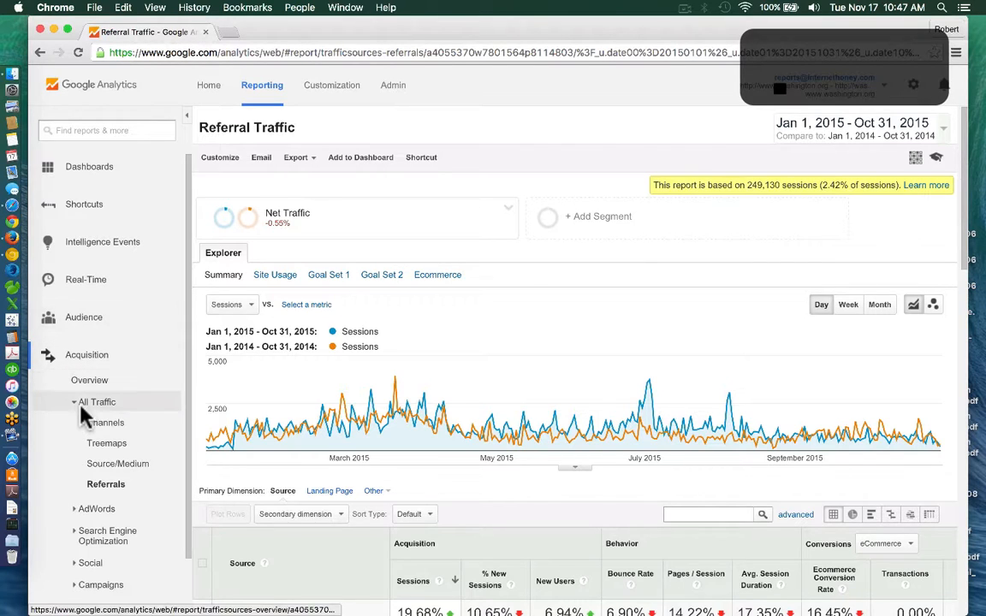
pyautogui.click(105, 422)
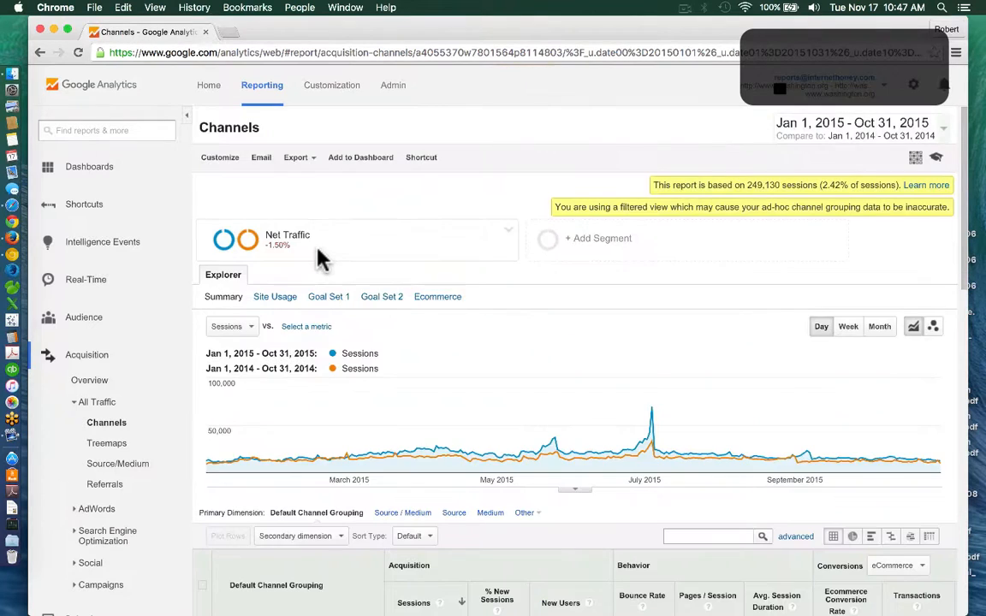
pyautogui.scroll(-3, 319, 257)
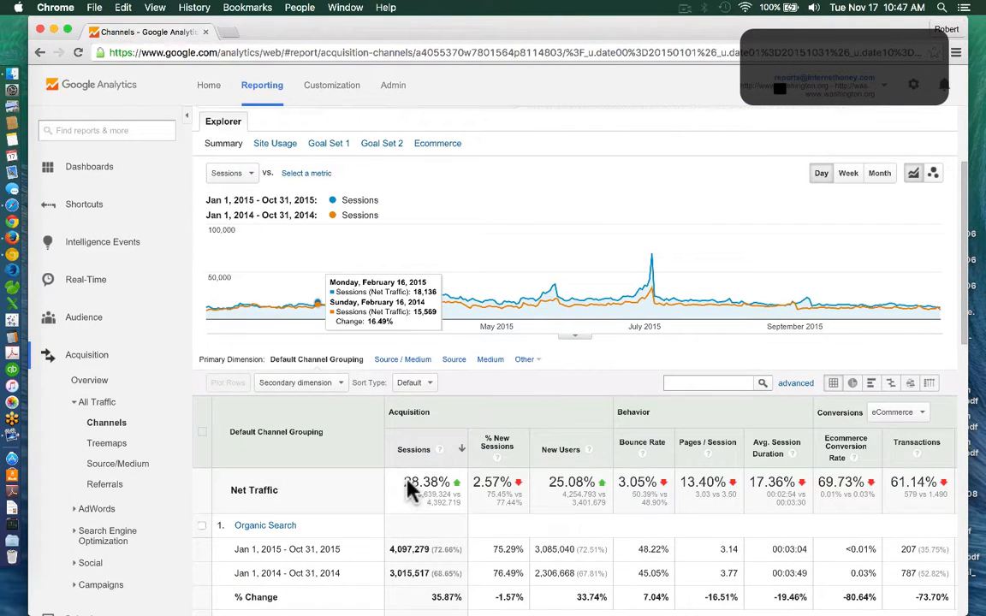
pyautogui.moveTo(405, 485); pyautogui.dragTo(451, 484)
pyautogui.scroll(-1, 438, 512)
pyautogui.scroll(-2, 437, 510)
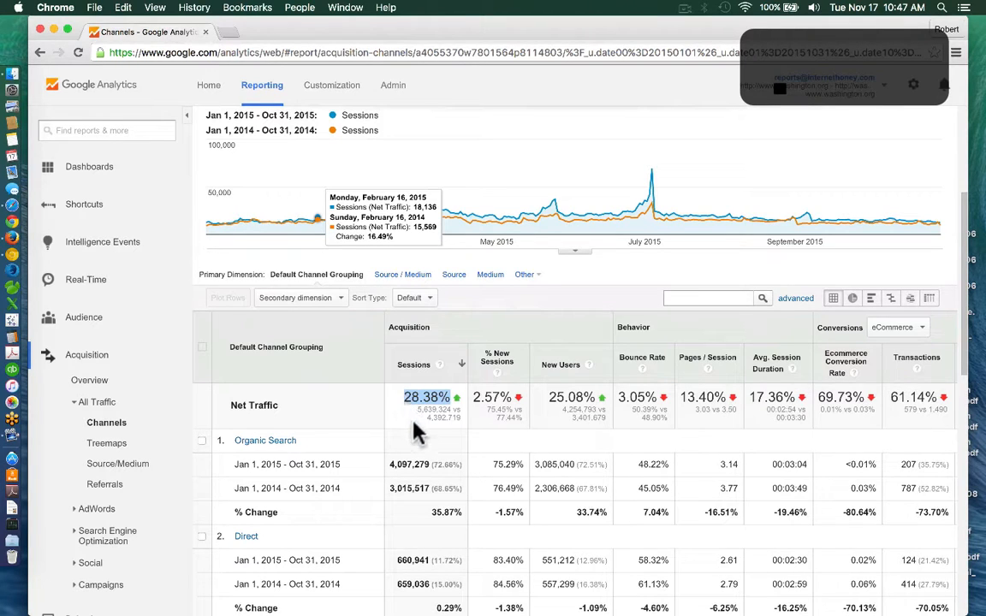
pyautogui.click(414, 411)
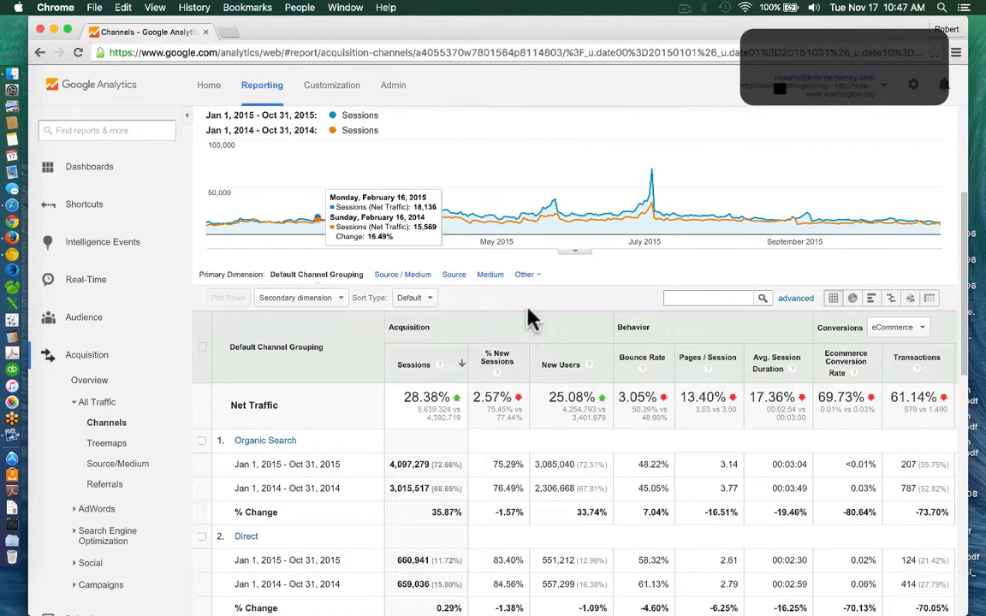
pyautogui.scroll(-2, 530, 319)
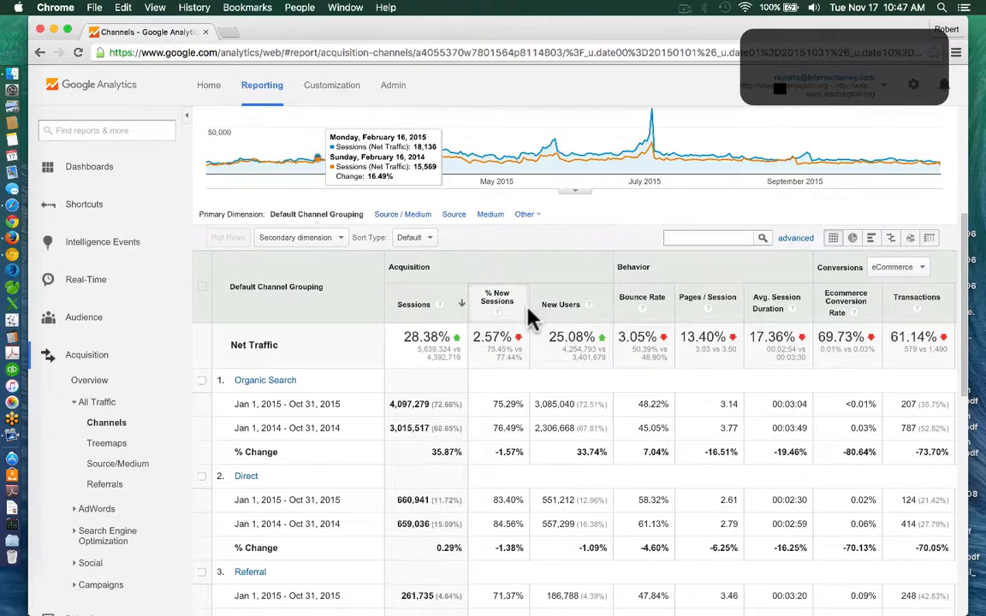
pyautogui.scroll(10, 555, 266)
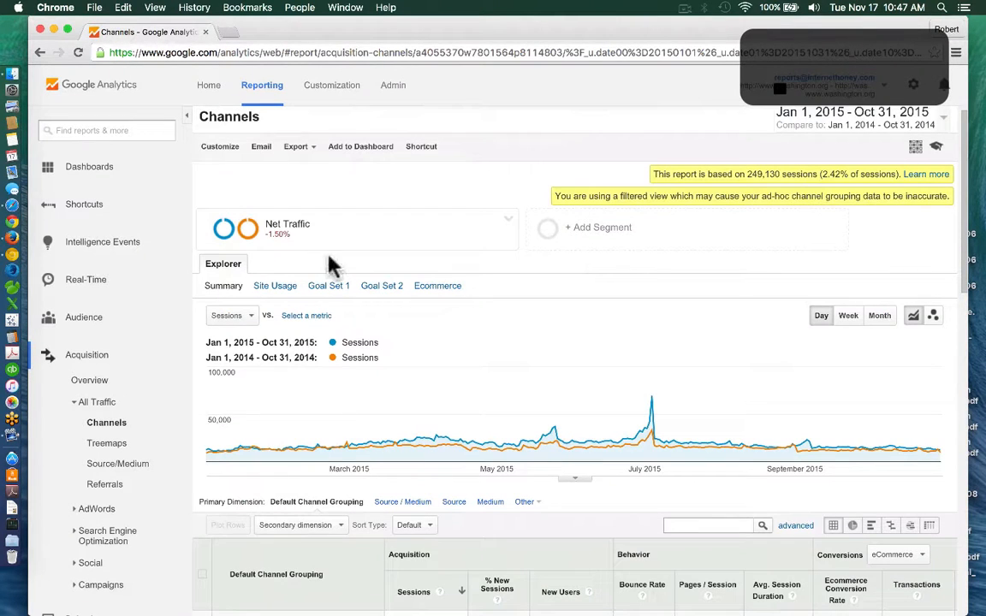
pyautogui.moveTo(301, 227)
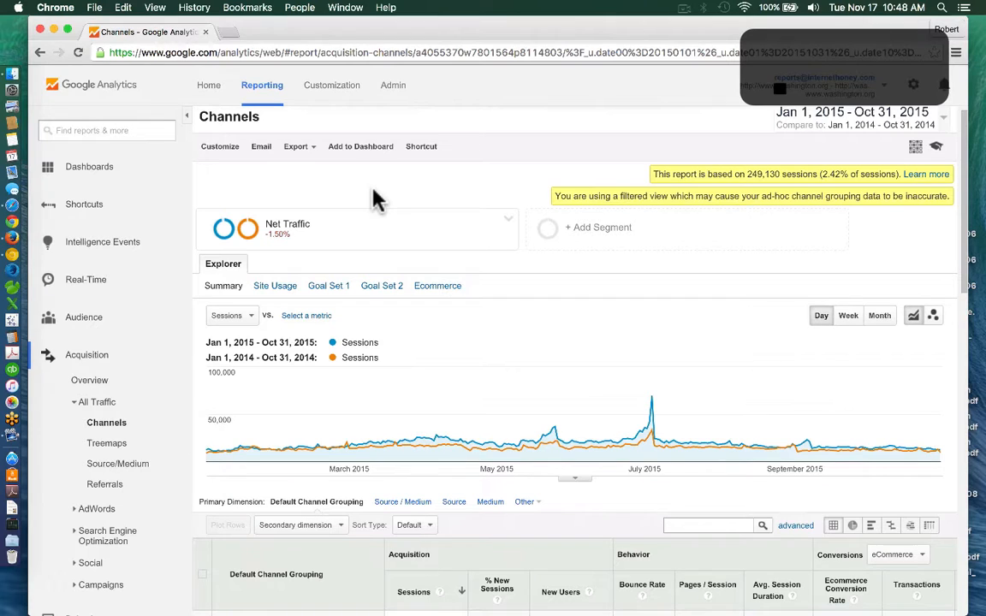
# Step: Save the current Channels report configuration as a shortcut named "Net Traffic"
pyautogui.scroll(1, 394, 197)
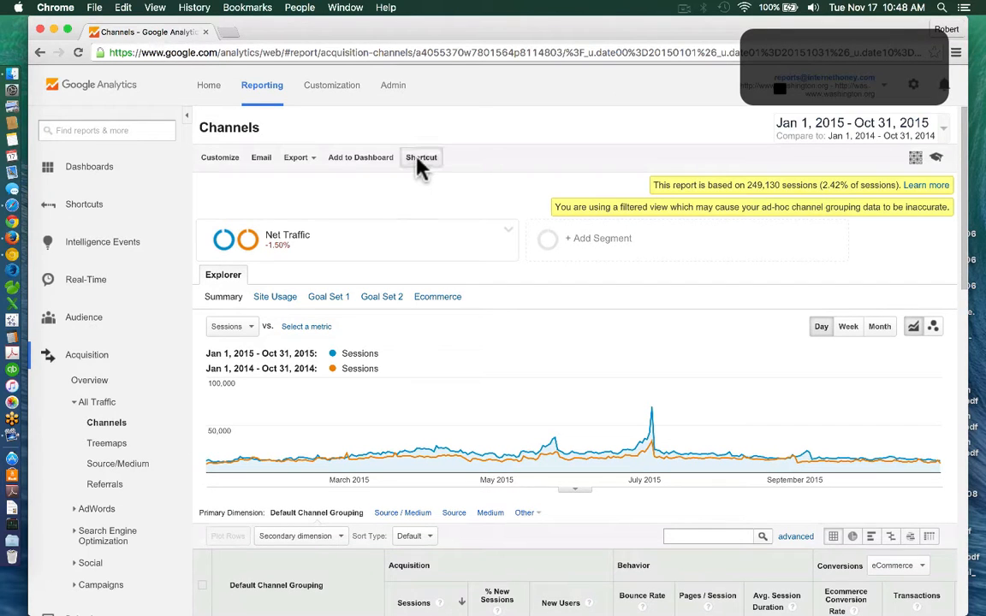
pyautogui.click(421, 158)
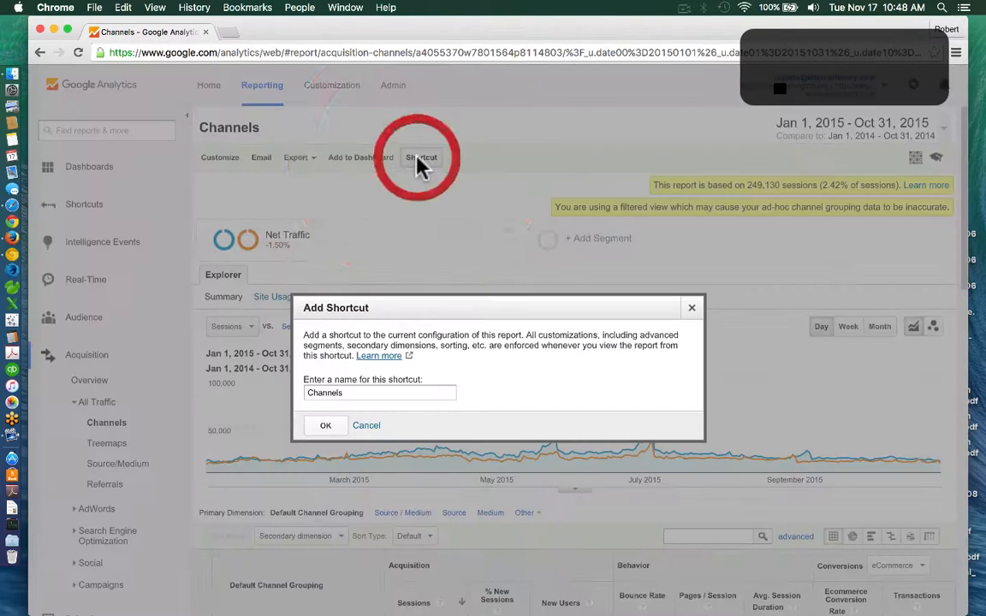
pyautogui.click(358, 395)
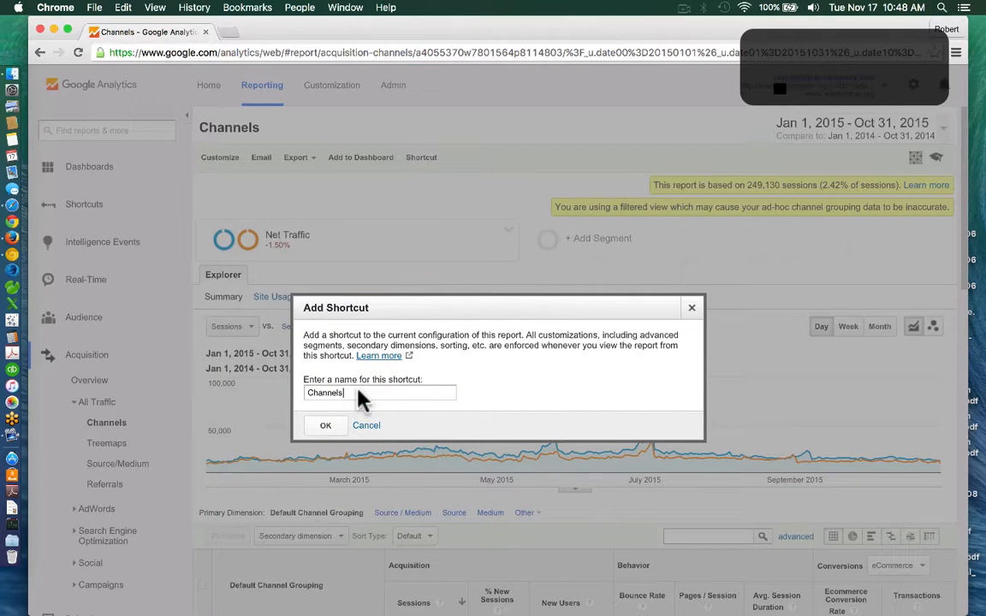
pyautogui.press('super+a')
pyautogui.write('Net Traffic')
pyautogui.click(331, 432)
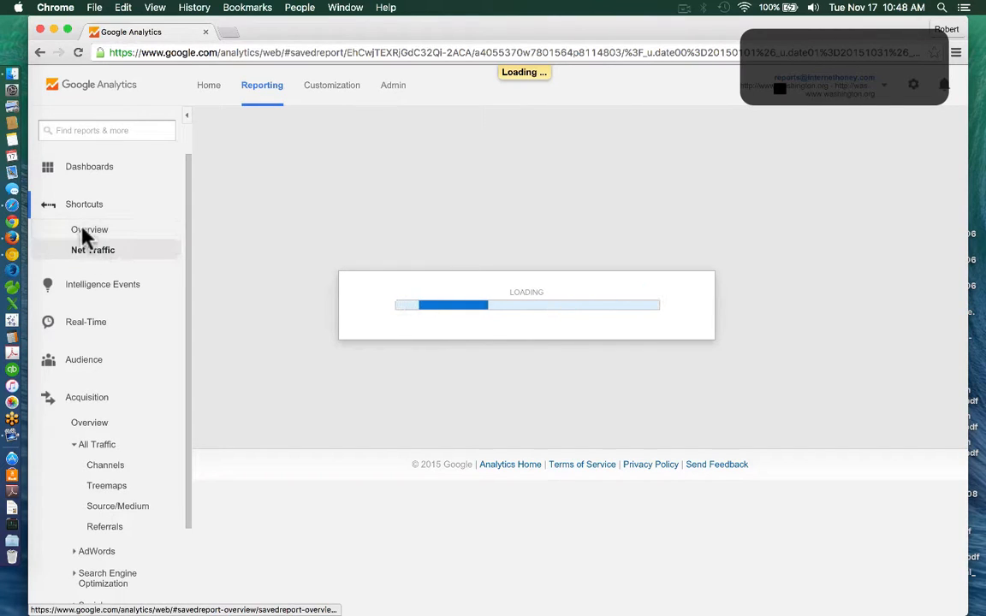
# Step: Collapse the Acquisition reports in the navigation and review the saved Net Traffic shortcut's chart and channel table
pyautogui.click(49, 398)
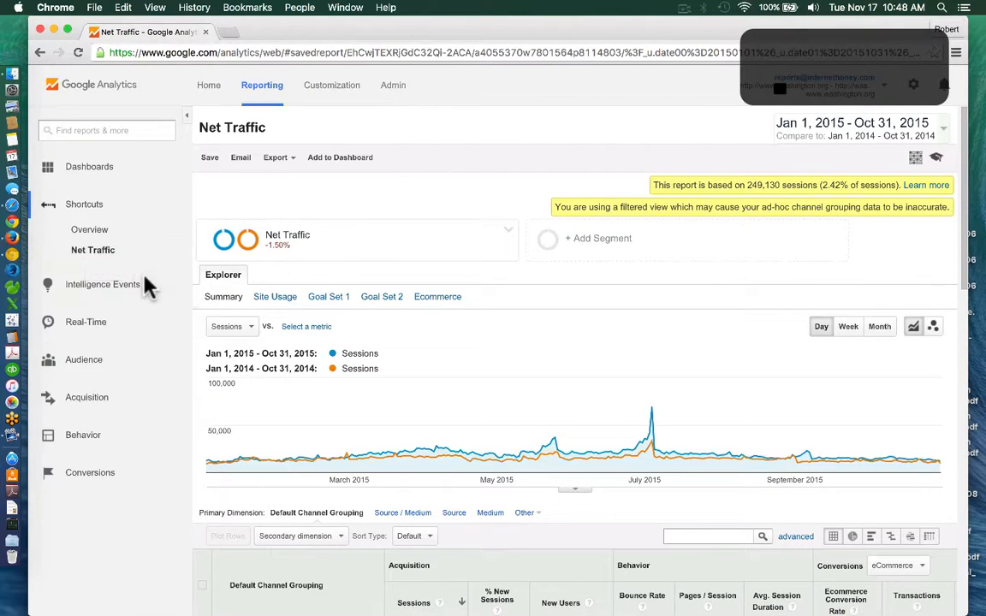
pyautogui.scroll(-3, 283, 293)
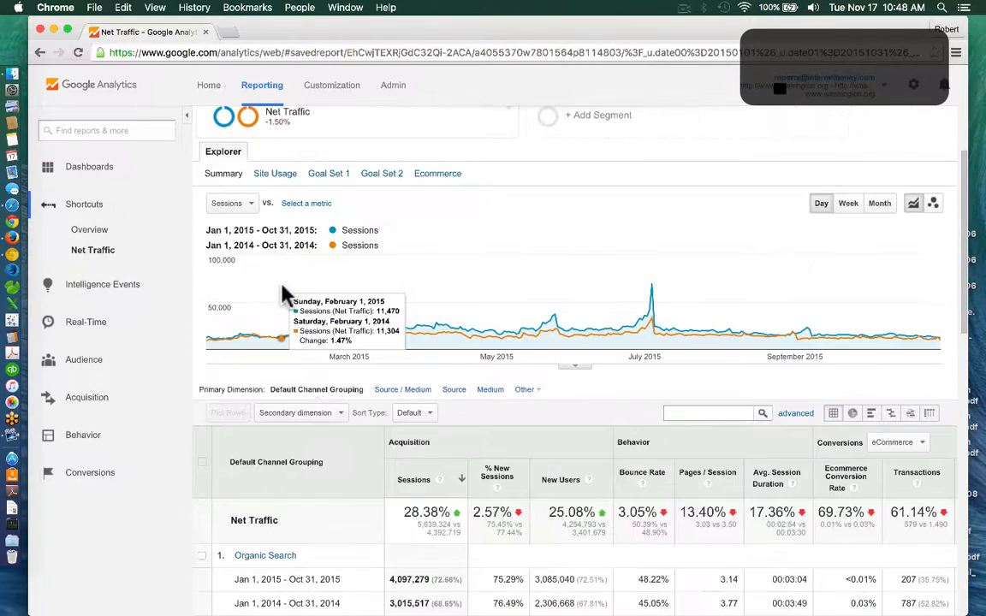
pyautogui.scroll(3, 282, 292)
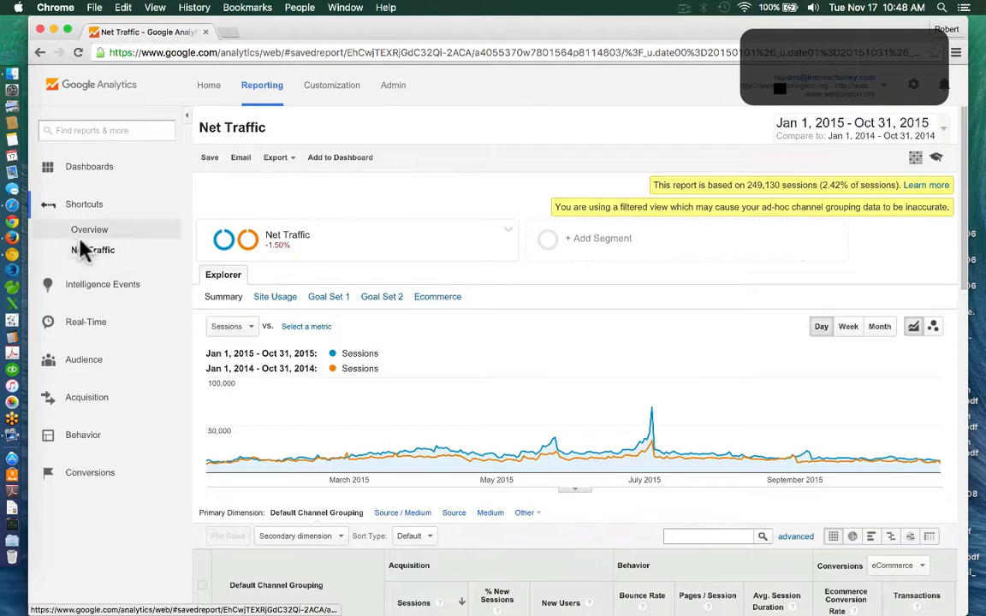